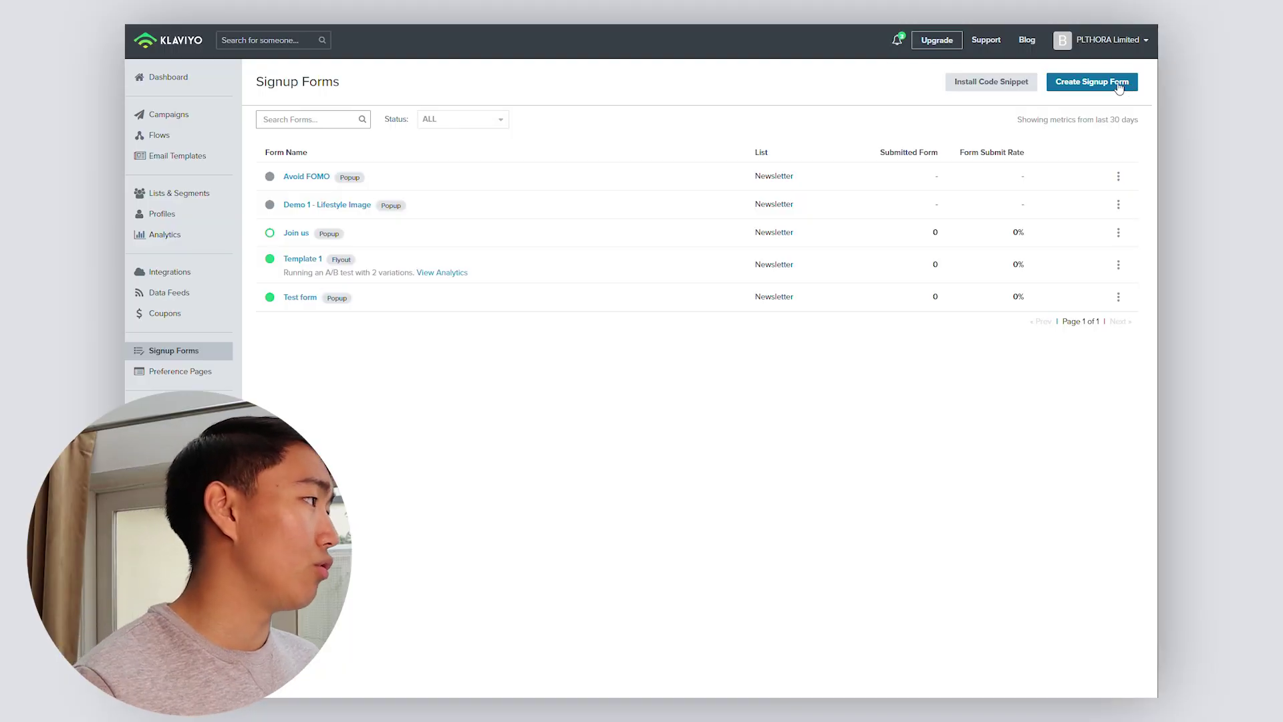
Start a new signup form with templates filtered to Popup and Desktop and Mobile
click(1130, 87)
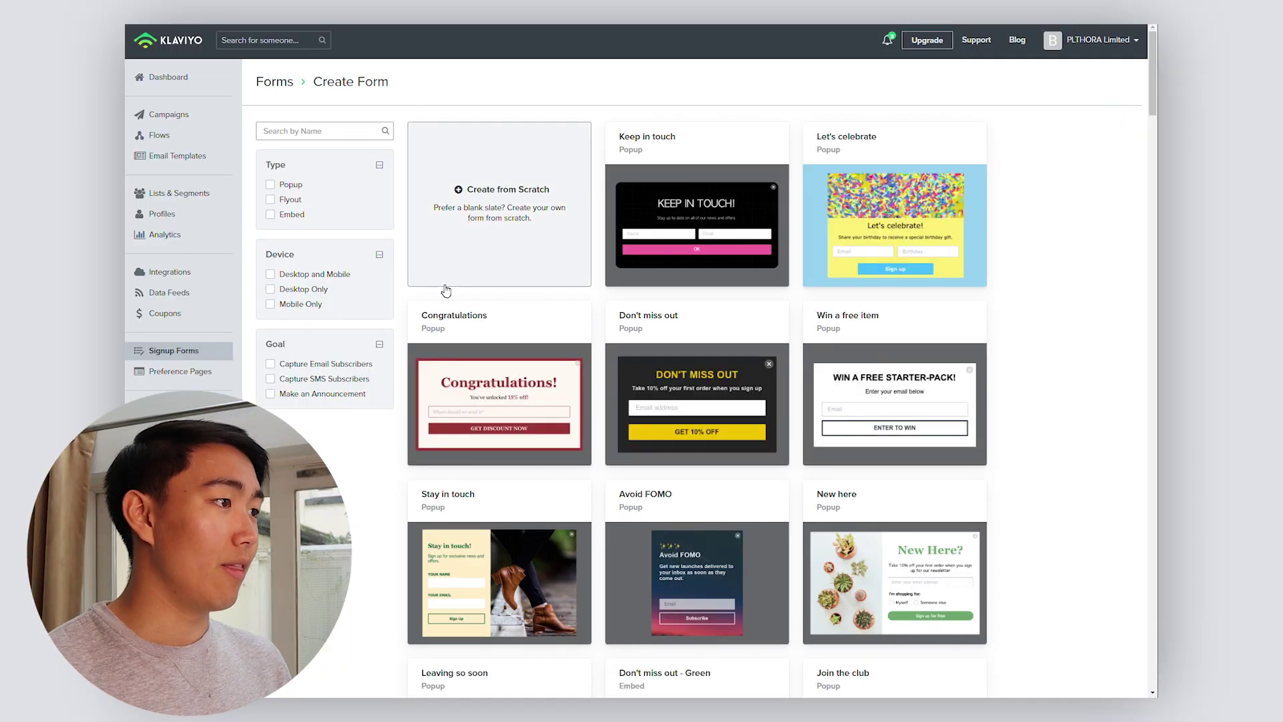
click(271, 185)
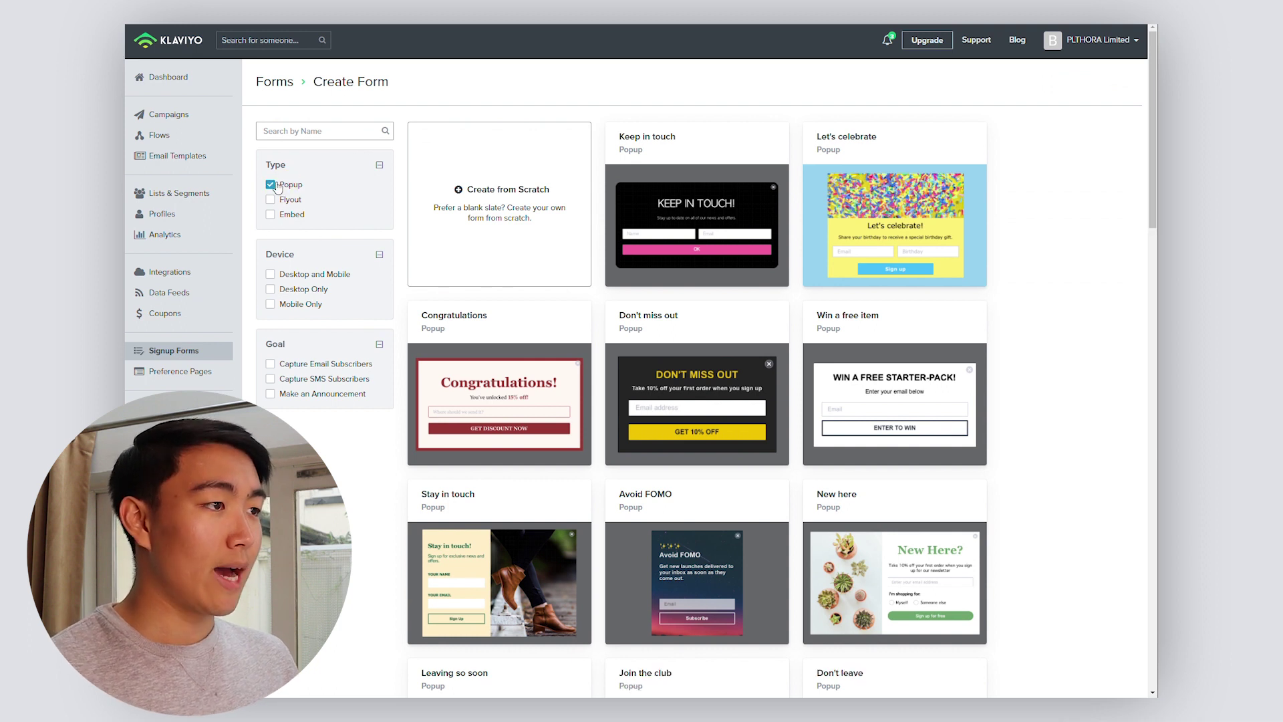
click(290, 278)
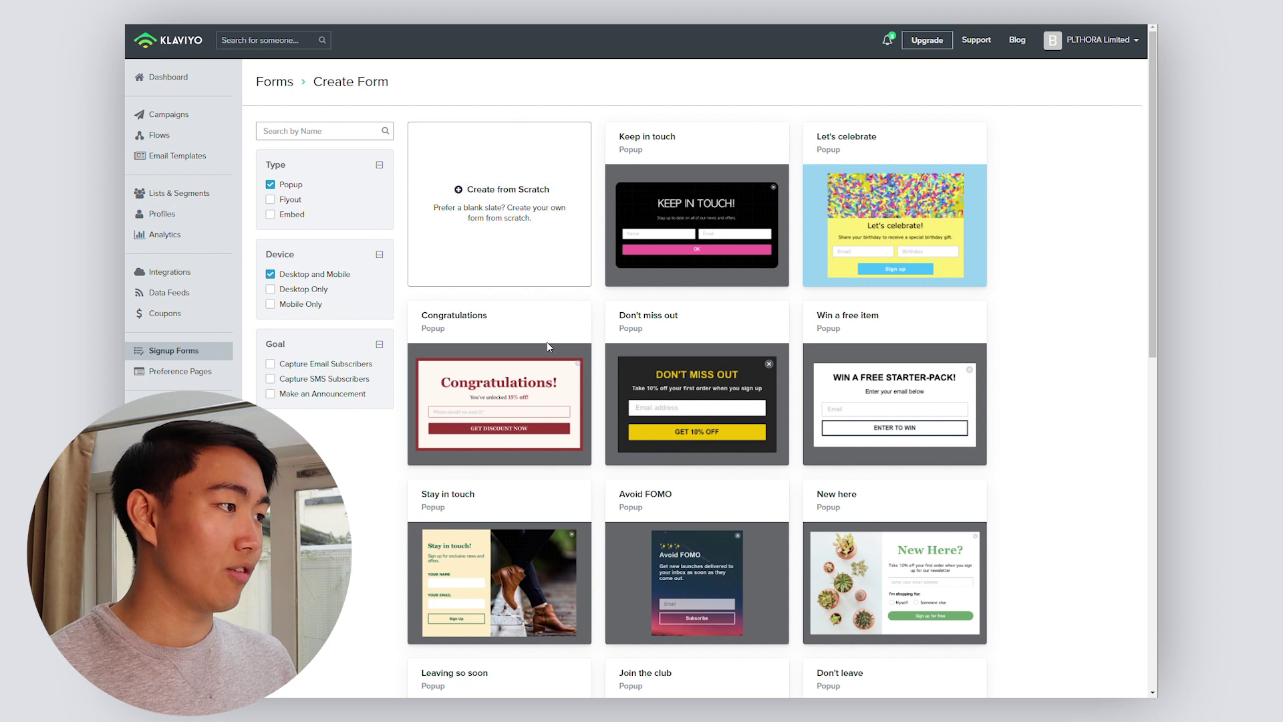
Browse the filtered popup templates to find Don't miss out
scroll(720, 335, down, 3)
scroll(722, 335, down, 2)
scroll(720, 333, up, 3)
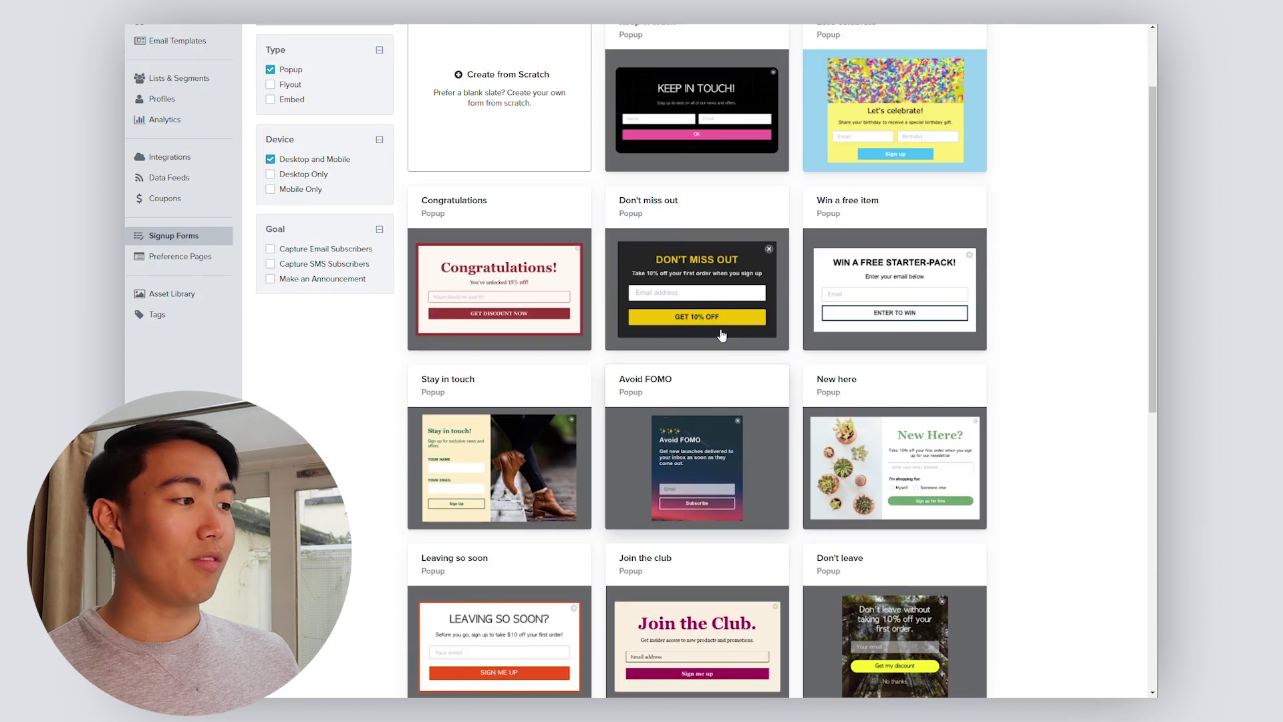
scroll(716, 328, up, 1)
scroll(716, 328, down, 3)
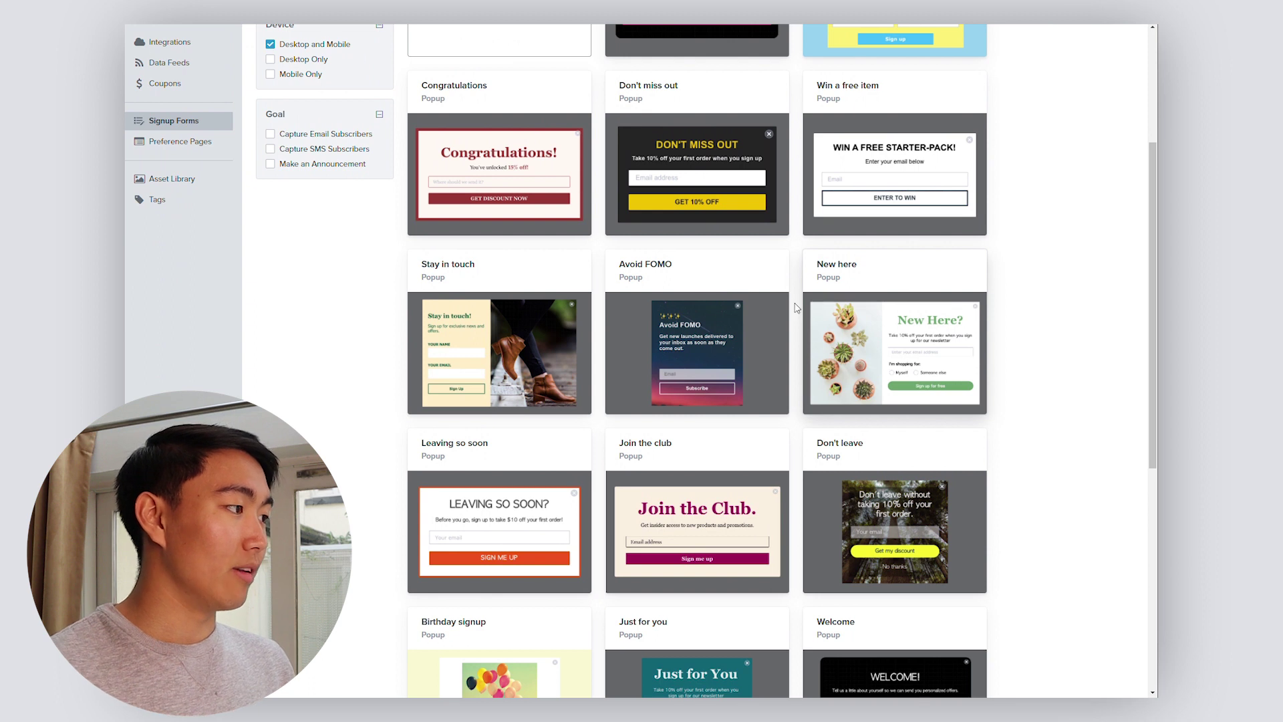
right_click(830, 306)
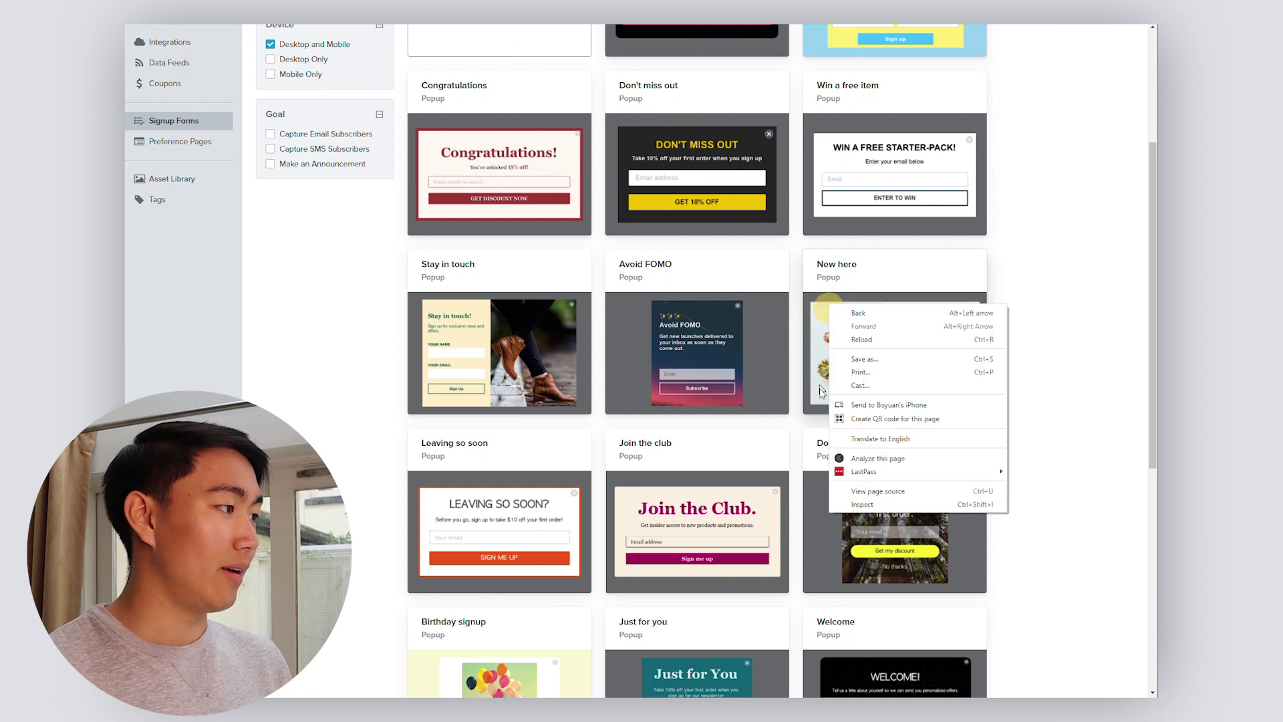
click(1095, 313)
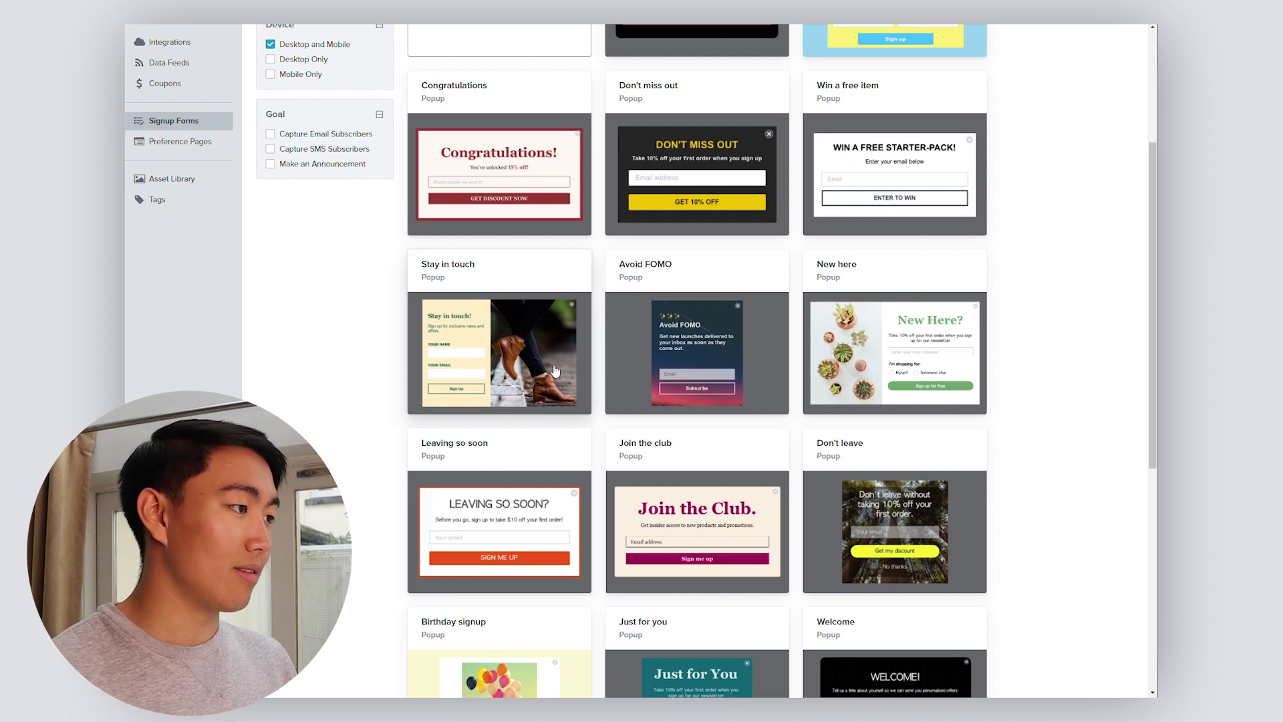
scroll(281, 358, down, 1)
scroll(283, 357, up, 2)
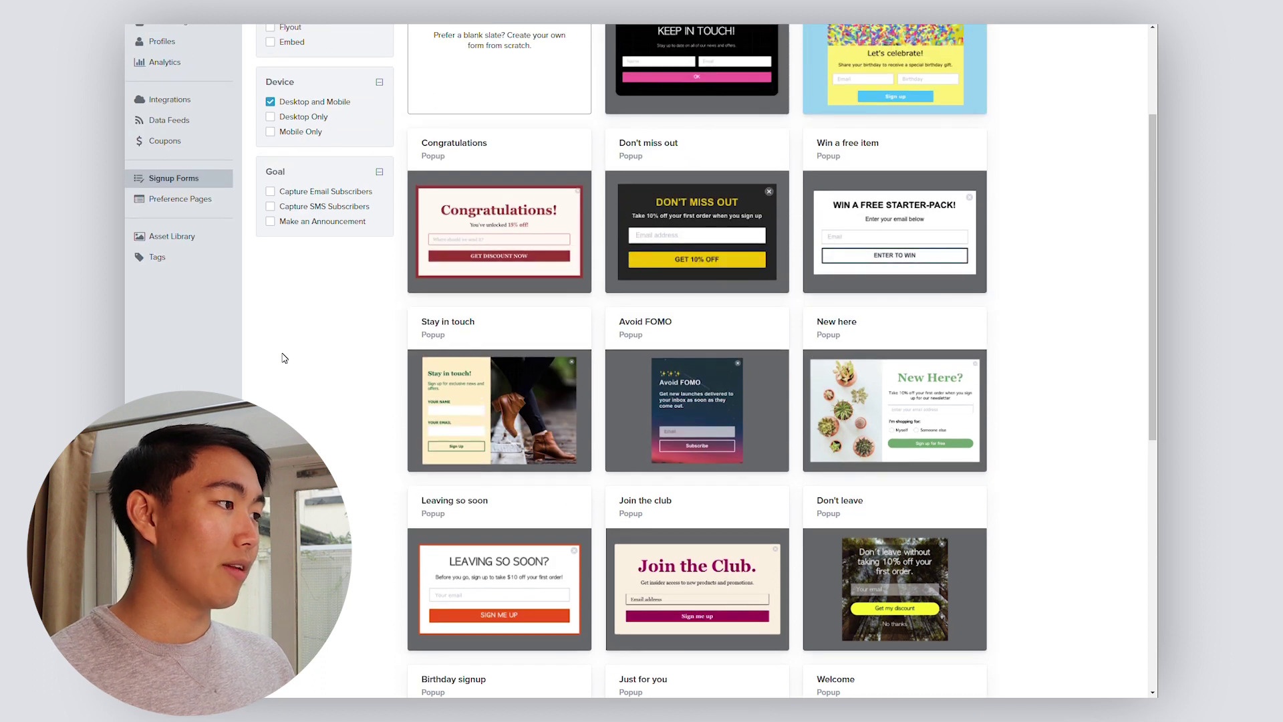
scroll(568, 294, down, 2)
scroll(708, 278, up, 3)
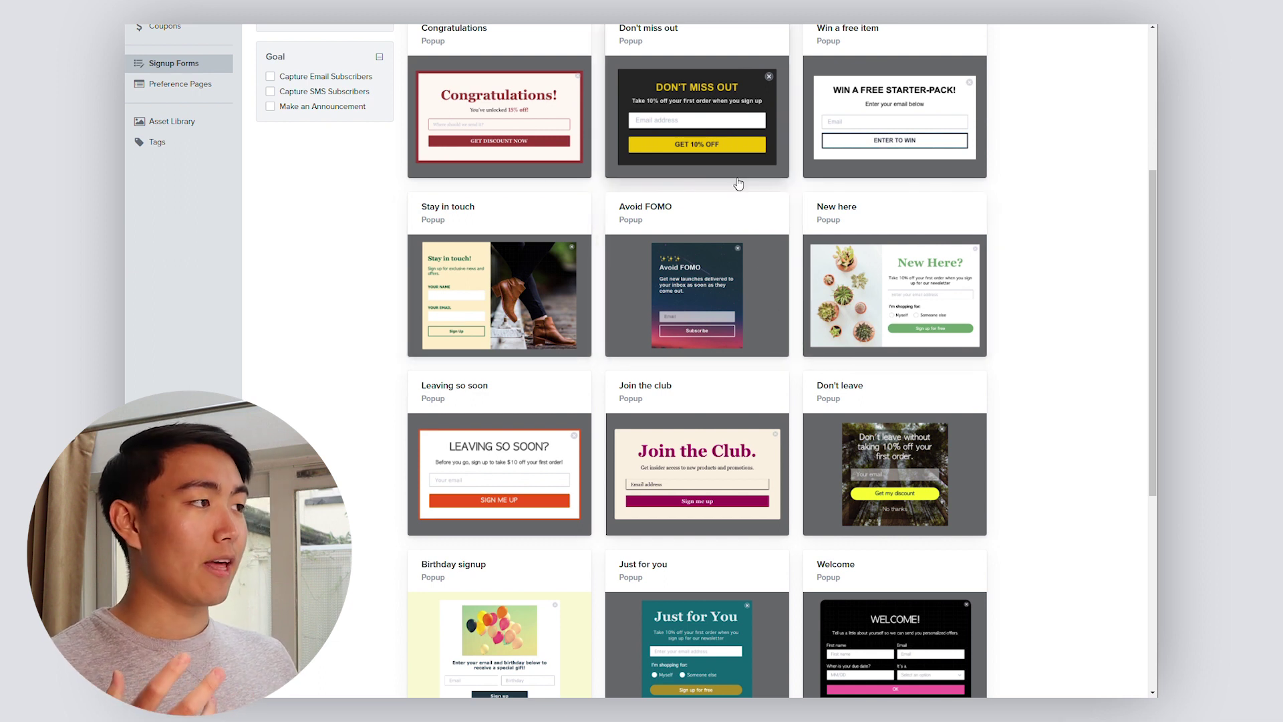
scroll(736, 193, up, 3)
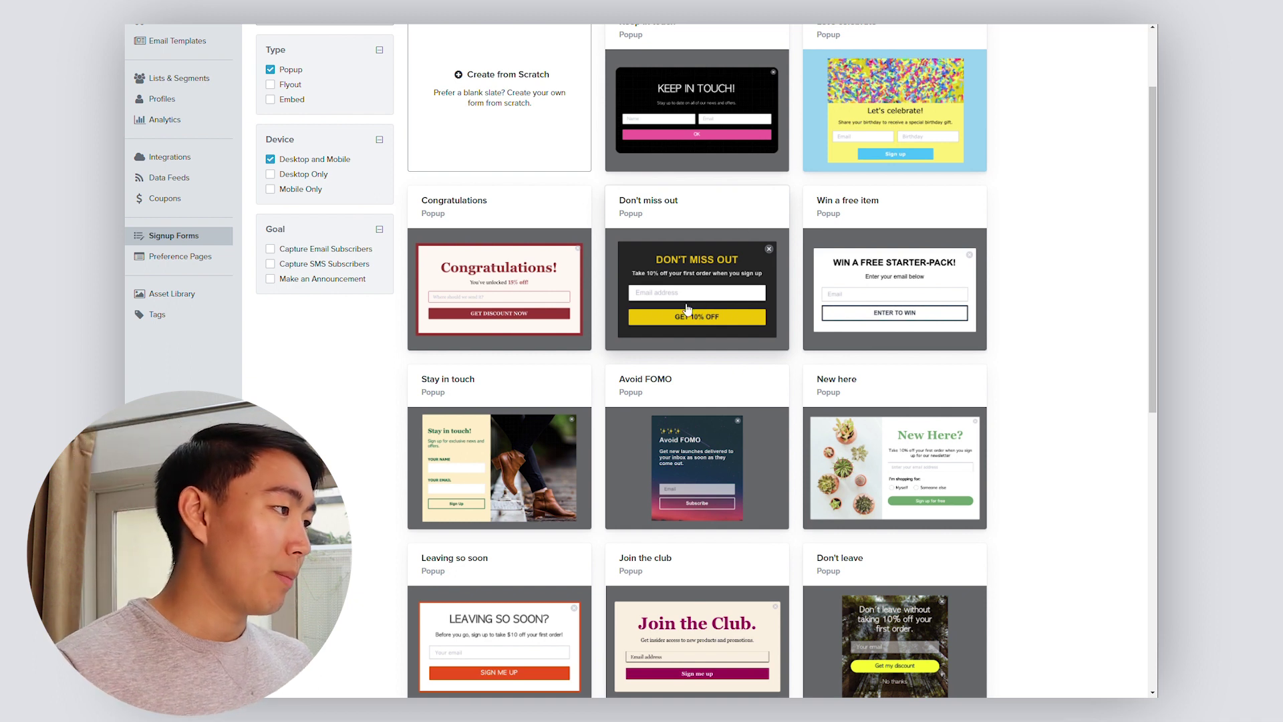
Pick the Don't miss out template, name it 'Demo 2 - No image', and subscribe to Newsletter
click(695, 202)
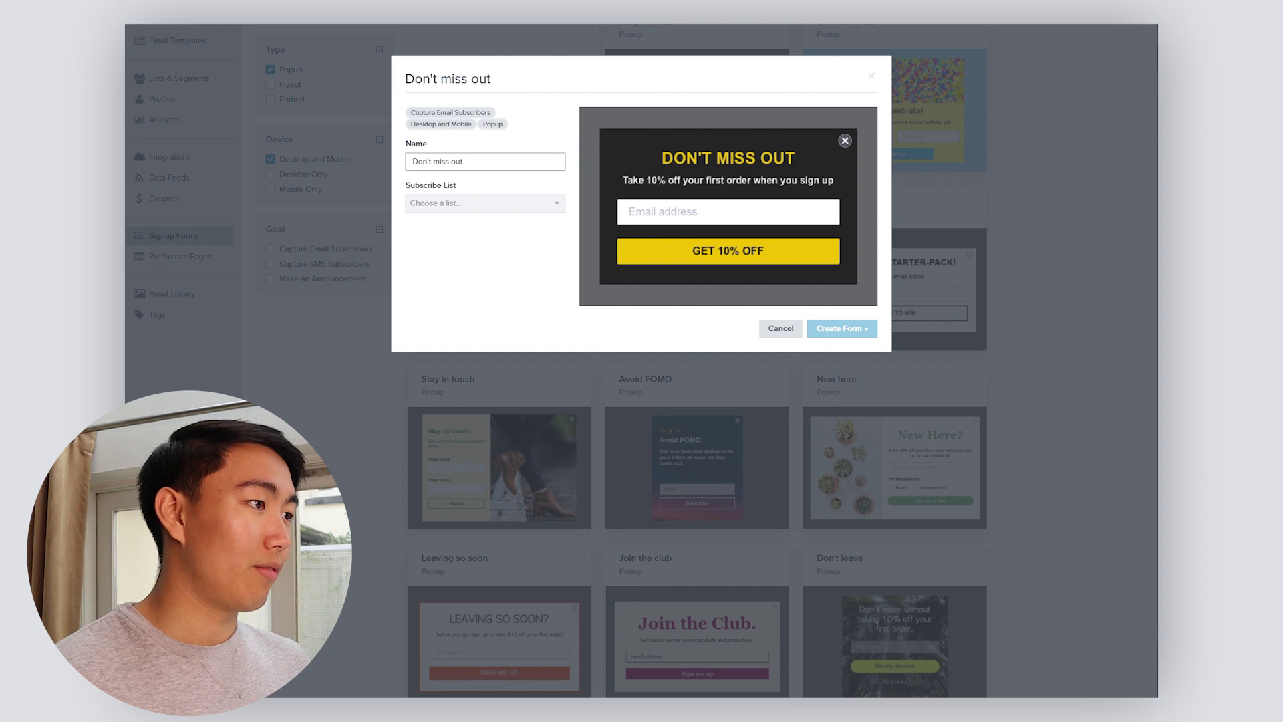
drag(463, 162, 433, 162)
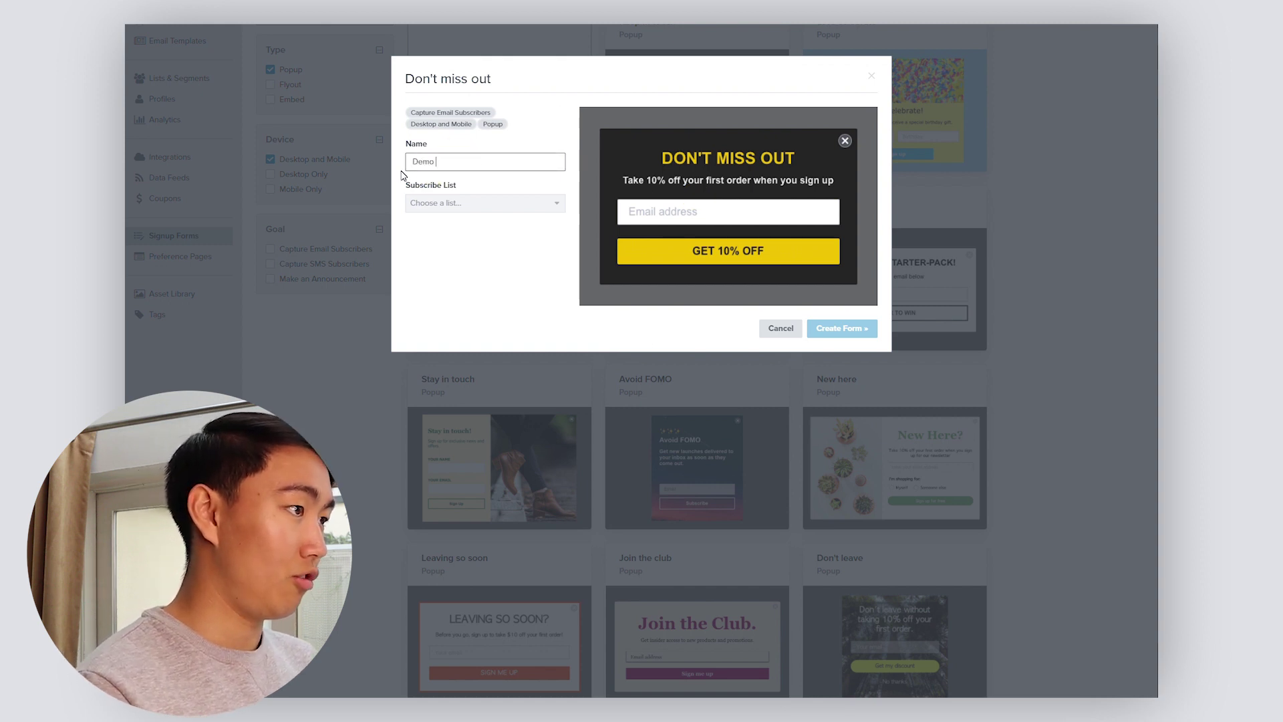
text(Demo 2 - No i)
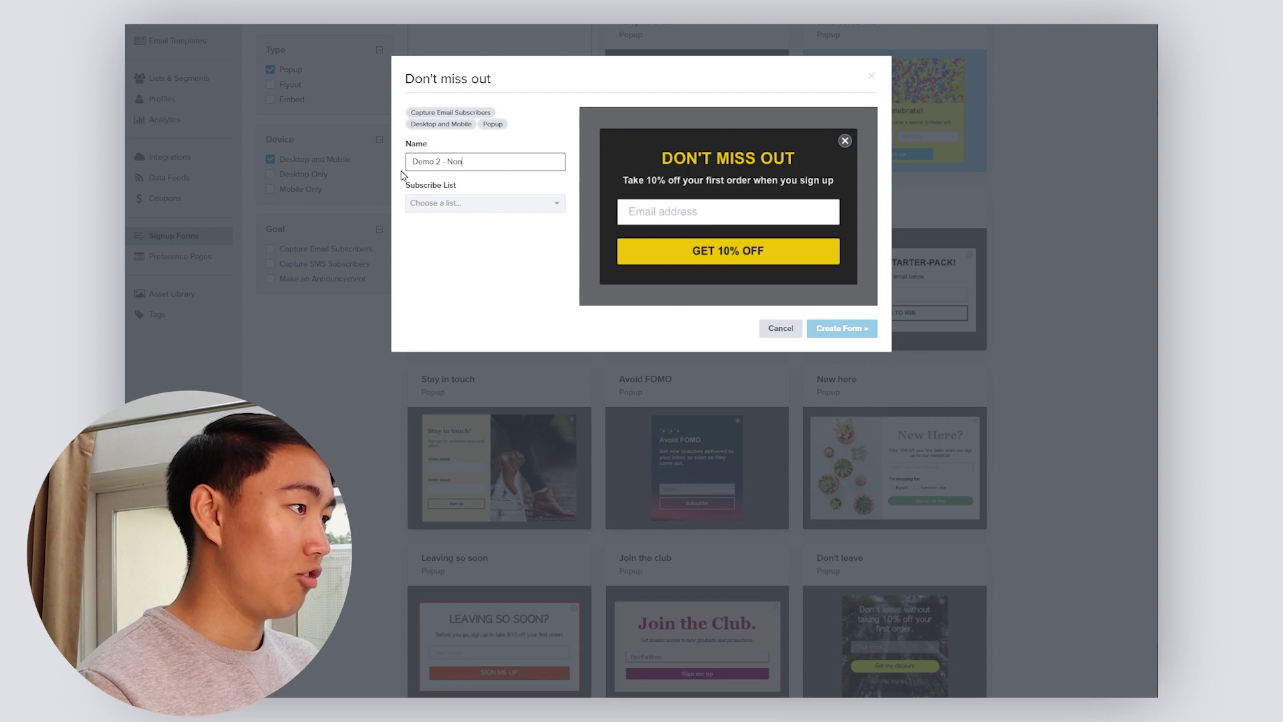
text(mage)
click(558, 204)
click(463, 250)
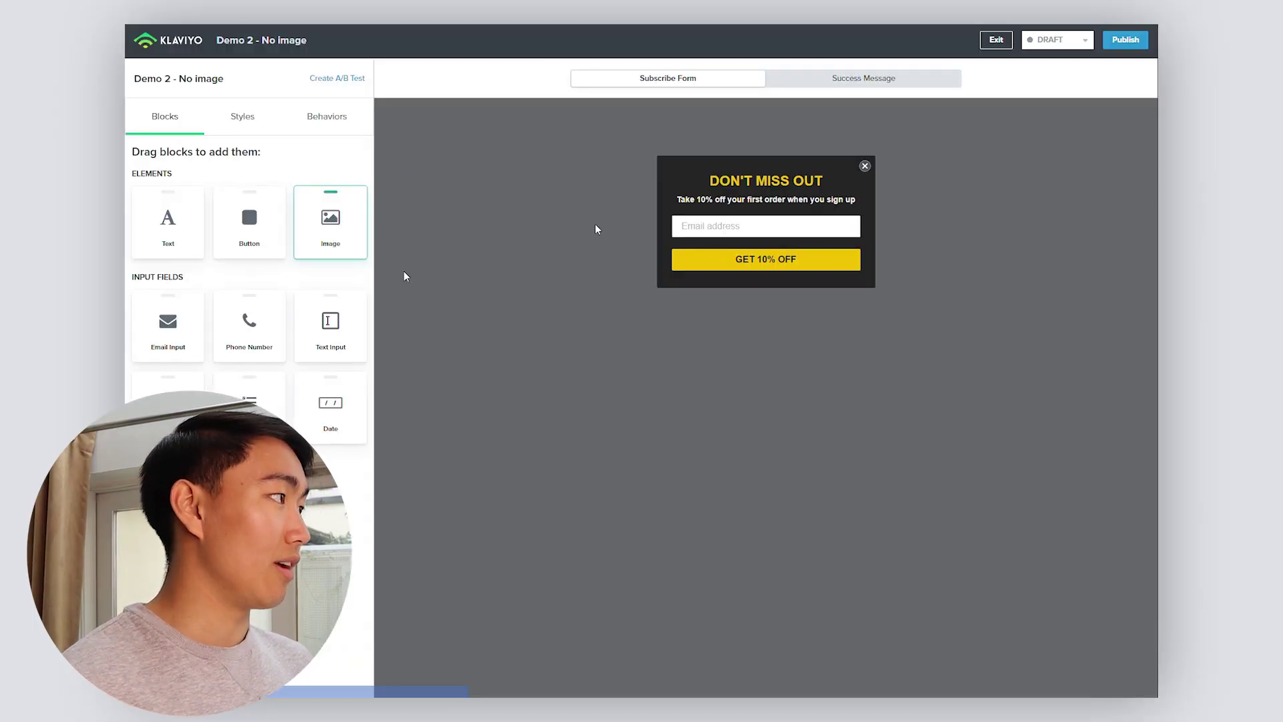
Exit to the forms list, open Demo 1 - Lifestyle Image, and set its display to Loading delay
click(1001, 43)
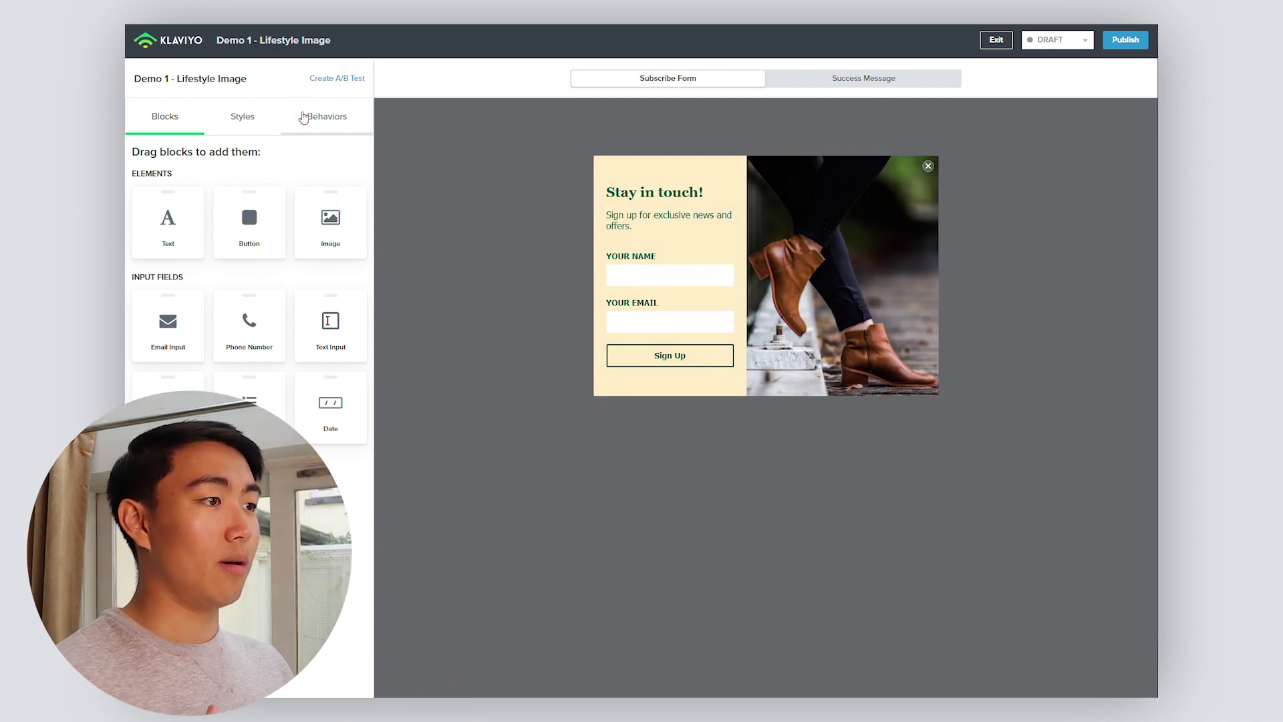
click(303, 117)
click(160, 190)
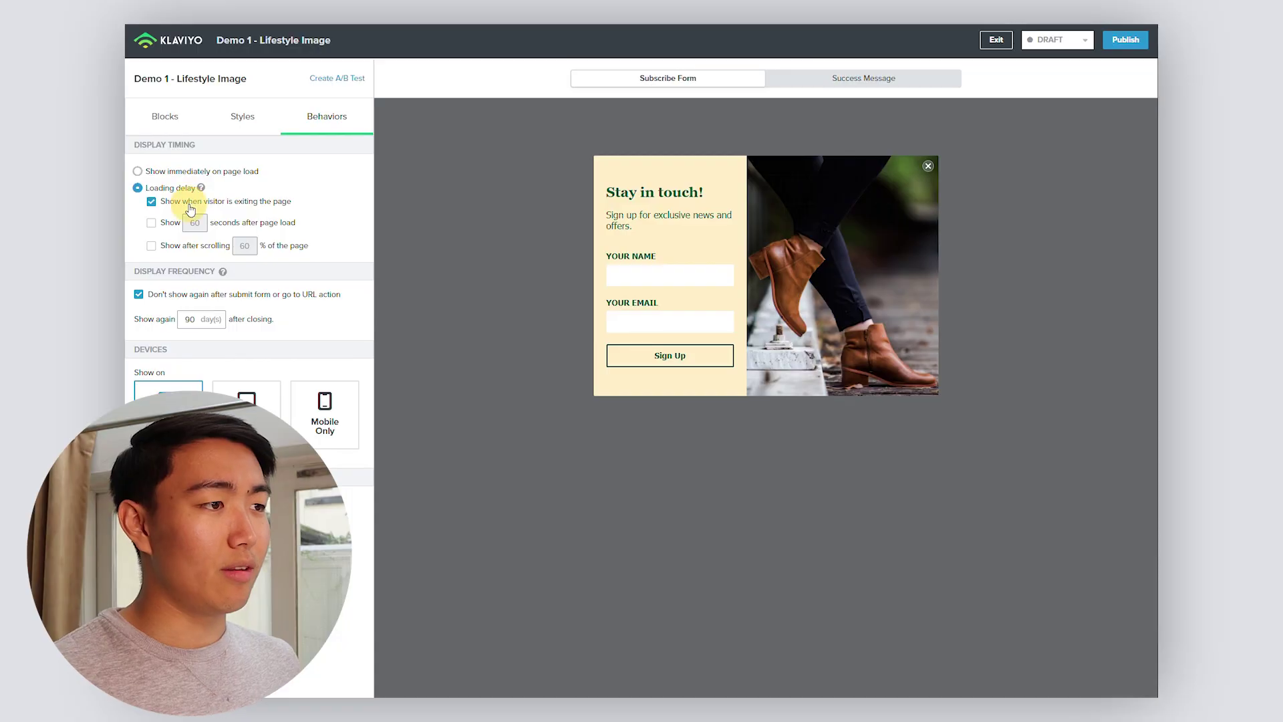
Enable the seconds-after-load and after-scrolling triggers and turn off exit-intent showing
click(156, 224)
click(158, 246)
click(194, 223)
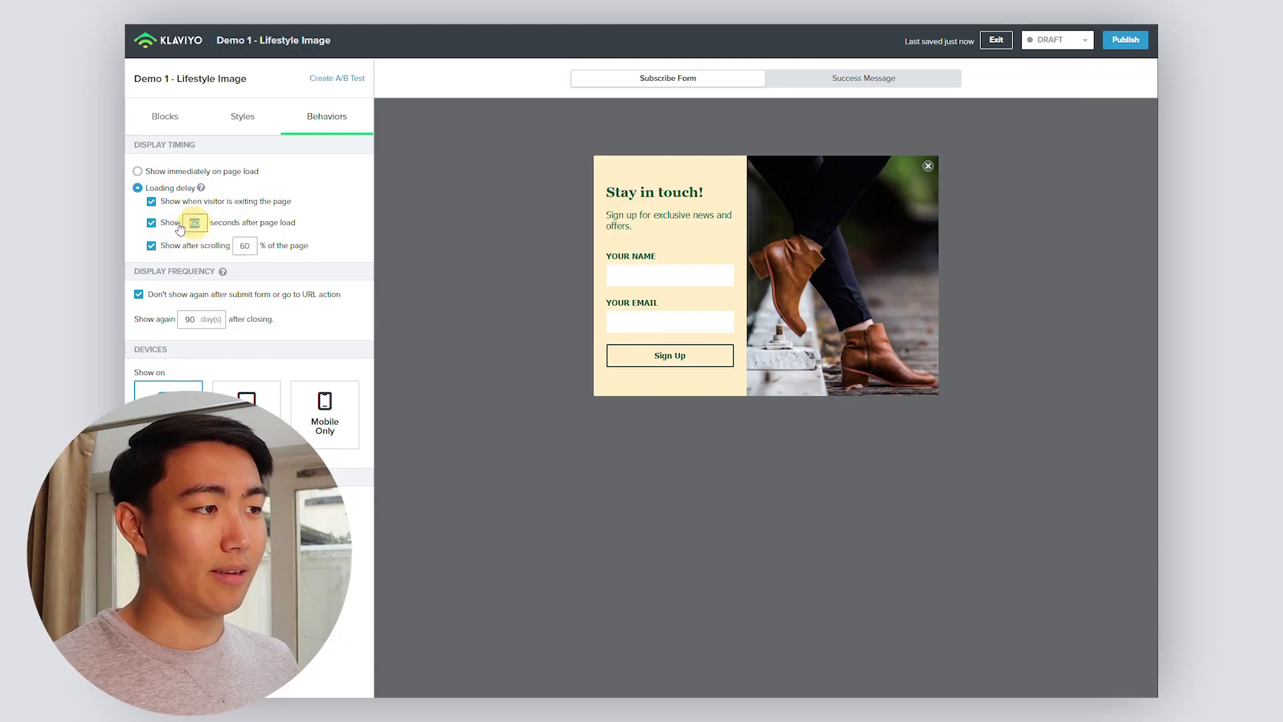
click(179, 228)
click(179, 228)
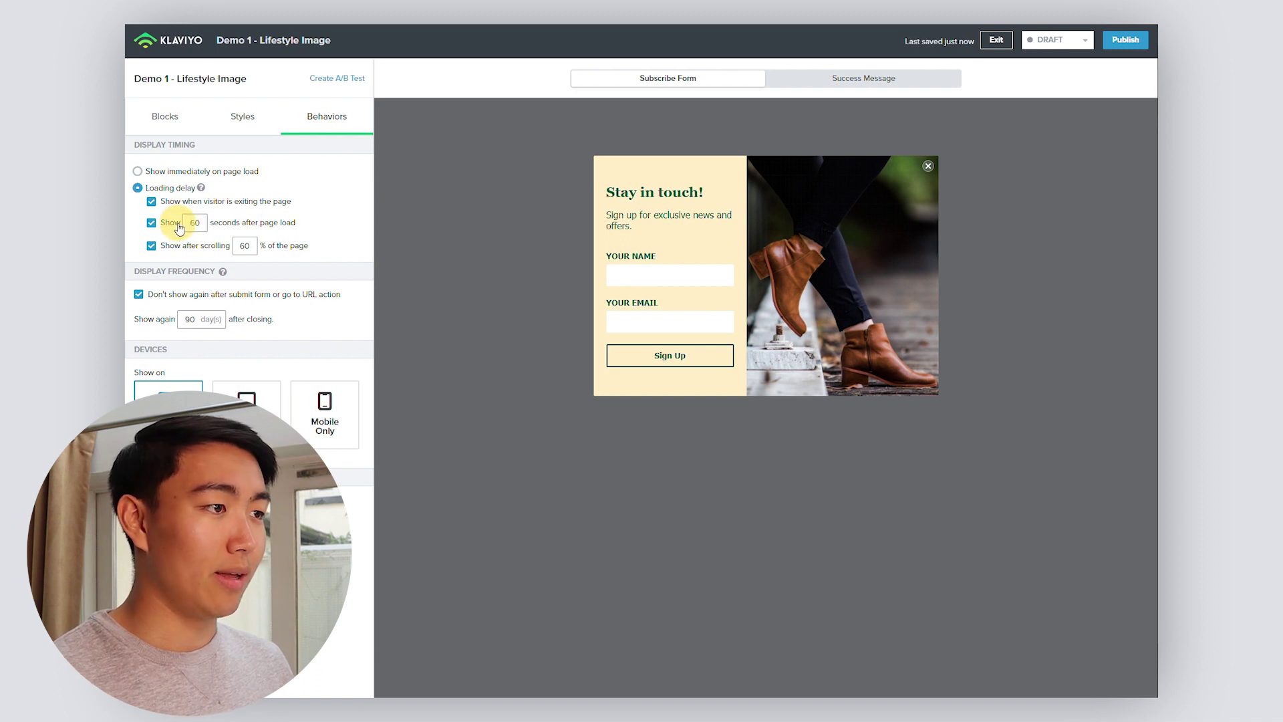
click(196, 225)
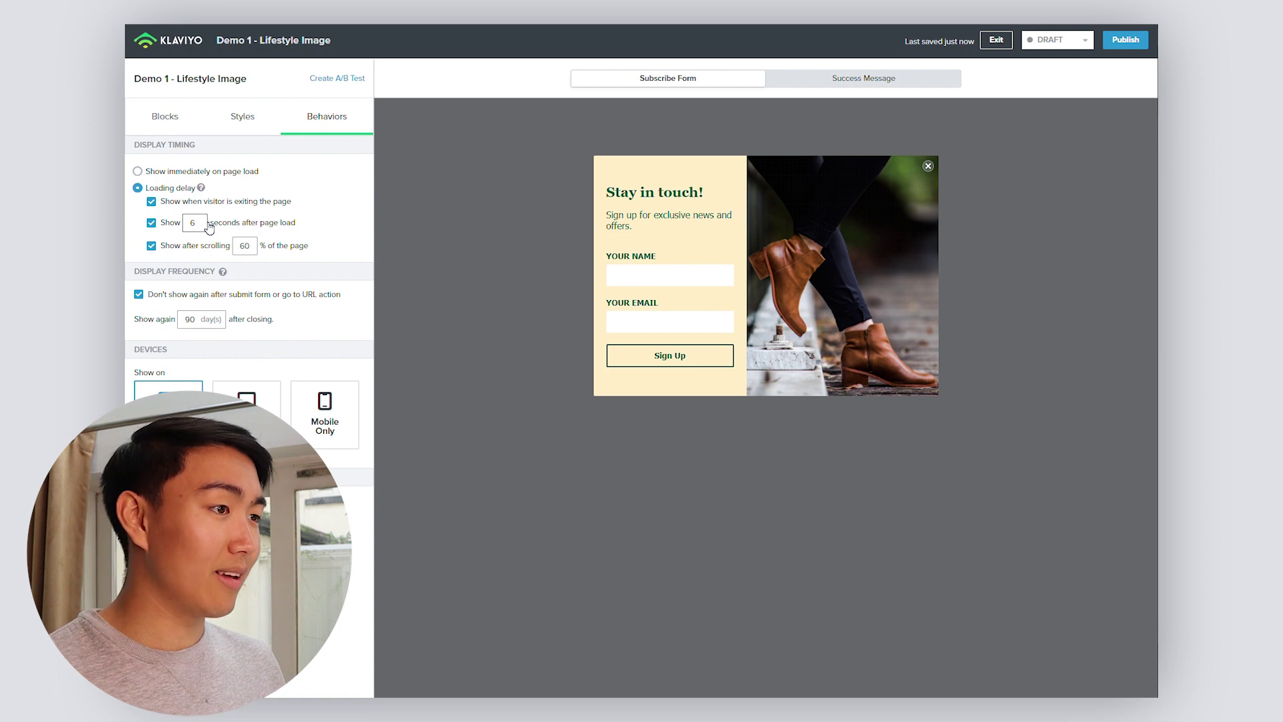
click(150, 201)
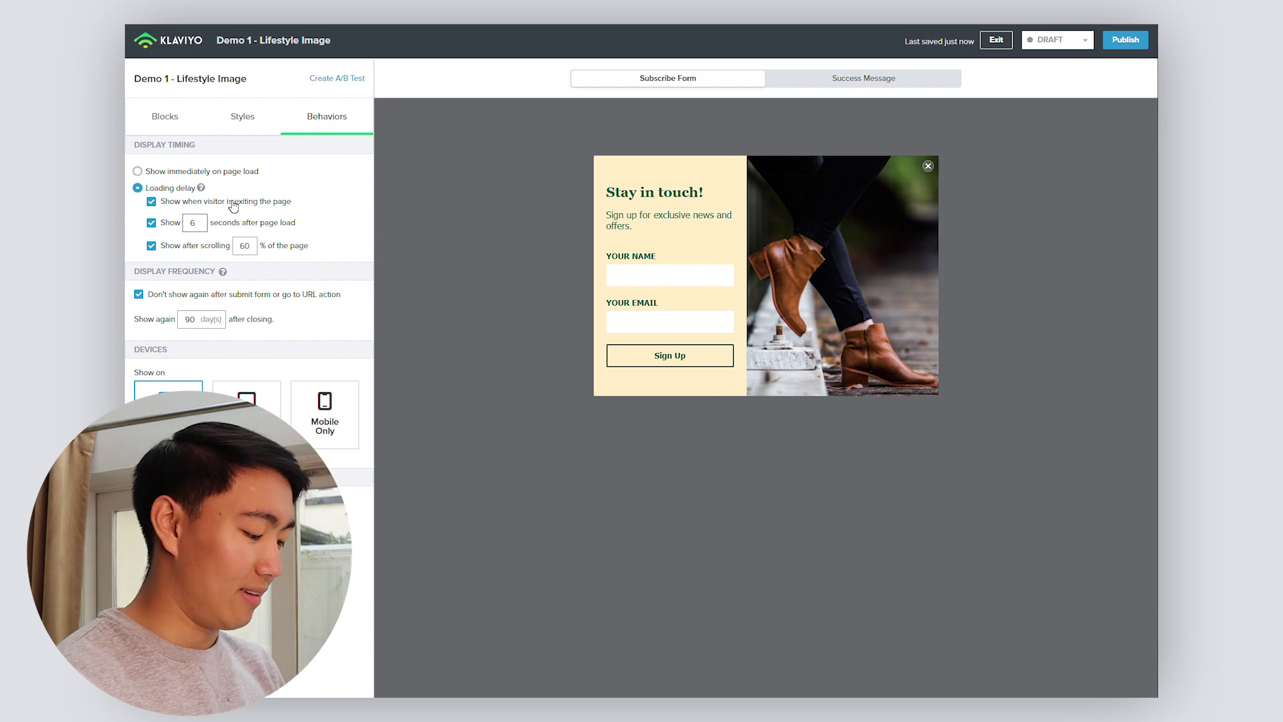
key(ctrl+Tab)
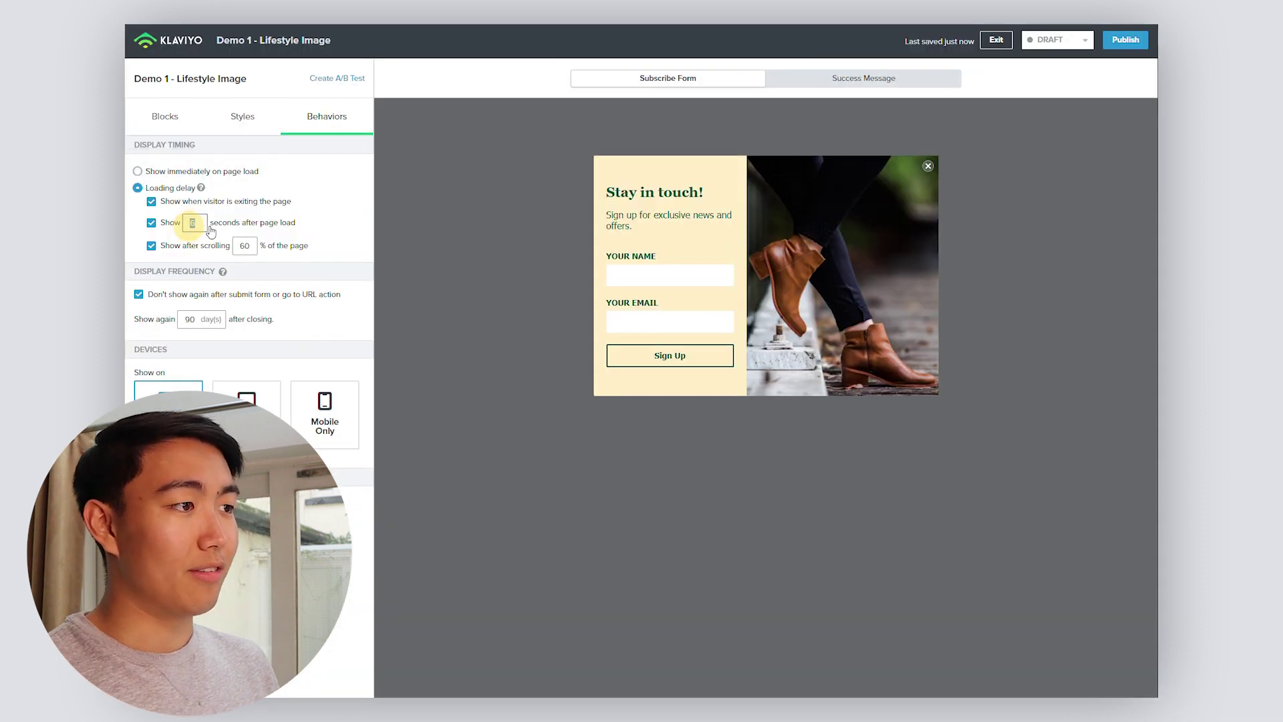
Set the scroll trigger to 50% and show the popup again 7 days after closing
click(244, 245)
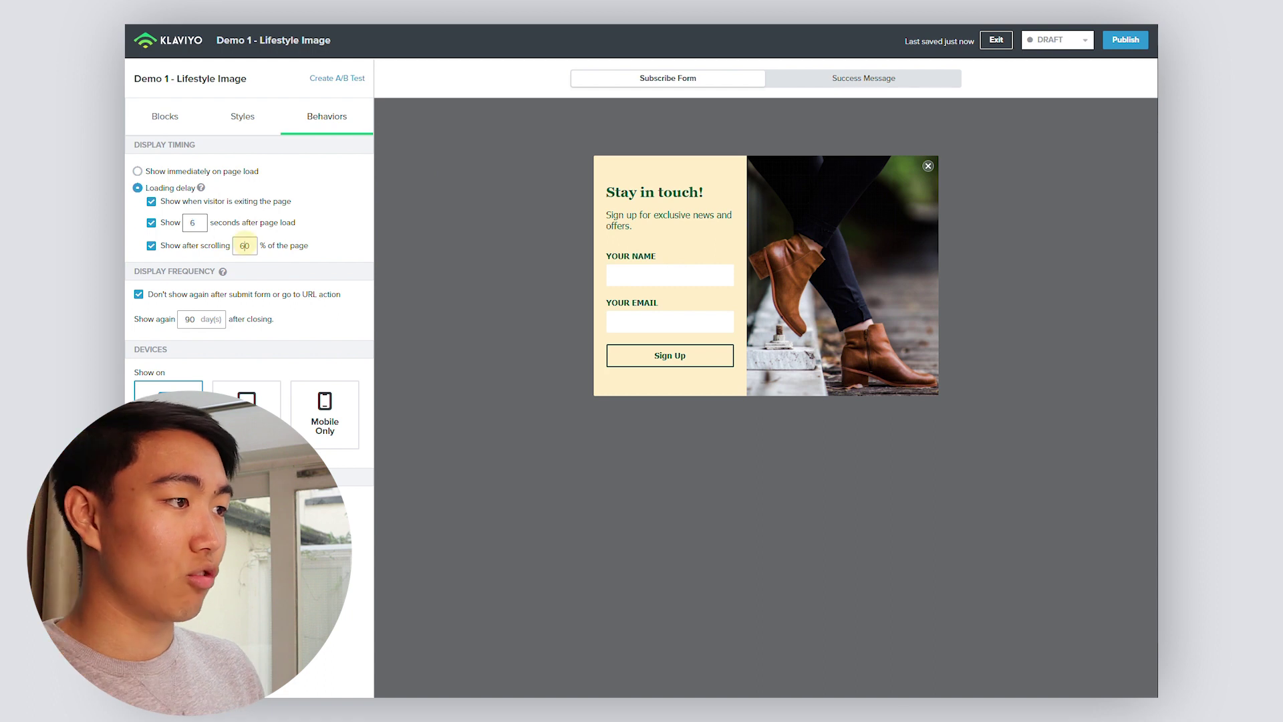
key(BackSpace)
key(BackSpace)
text(50)
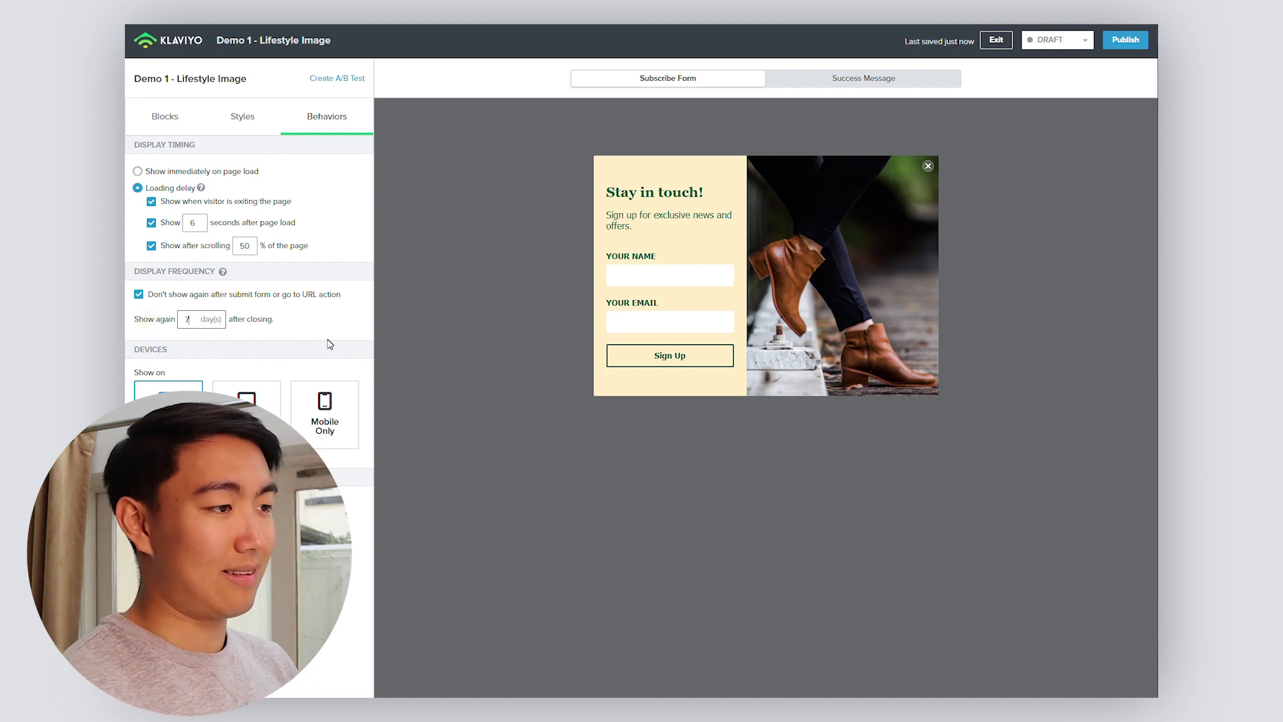
text(7)
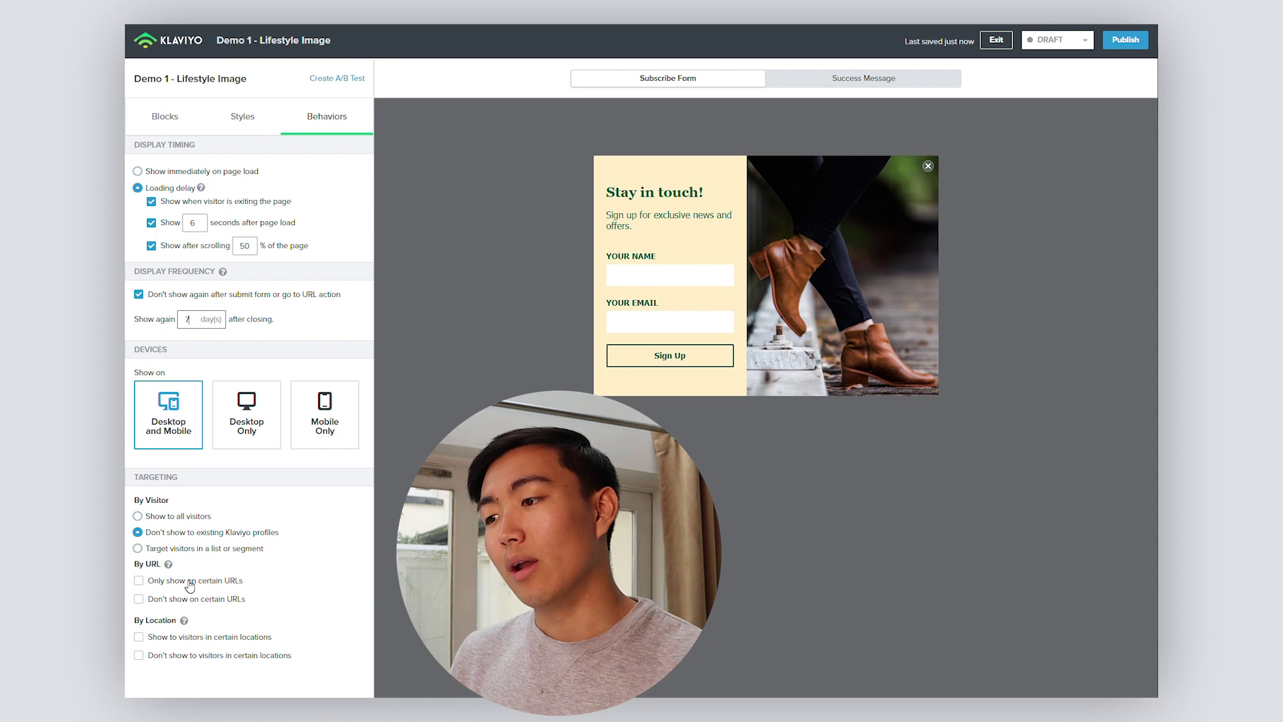
Exclude pages whose URL contains 'cart' and add a second URL exclusion rule
click(189, 605)
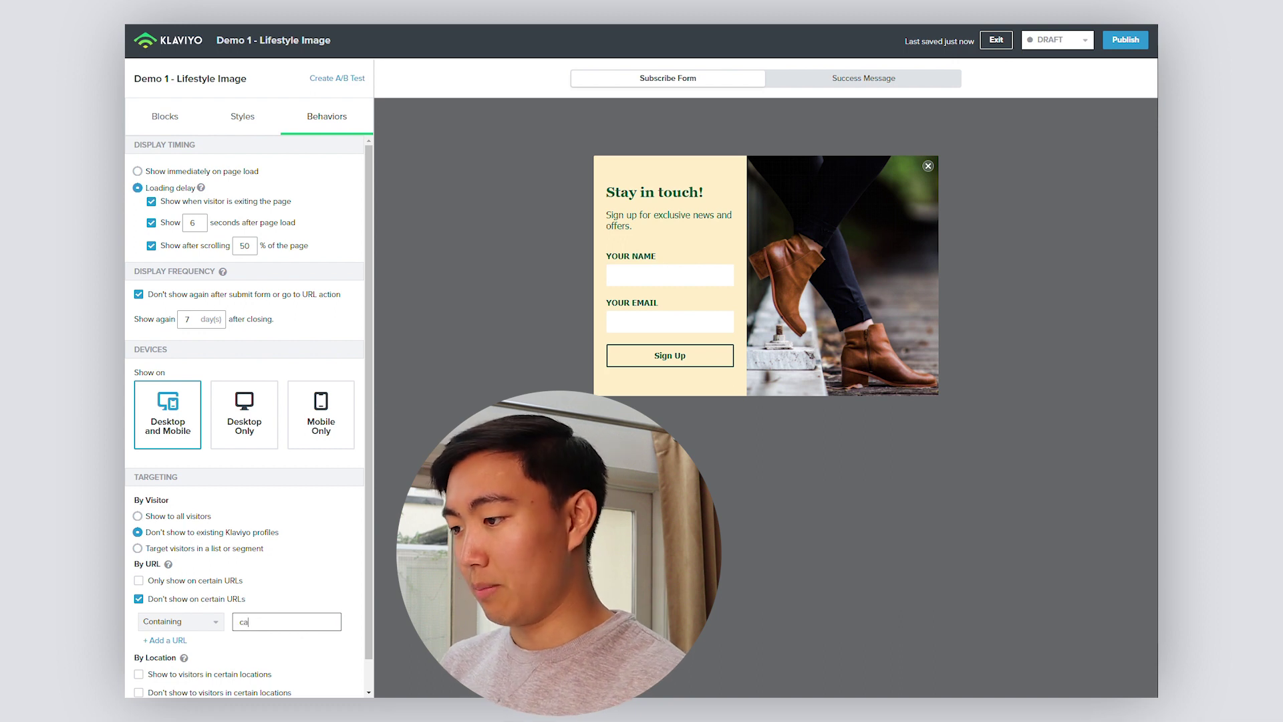
scroll(172, 610, down, 1)
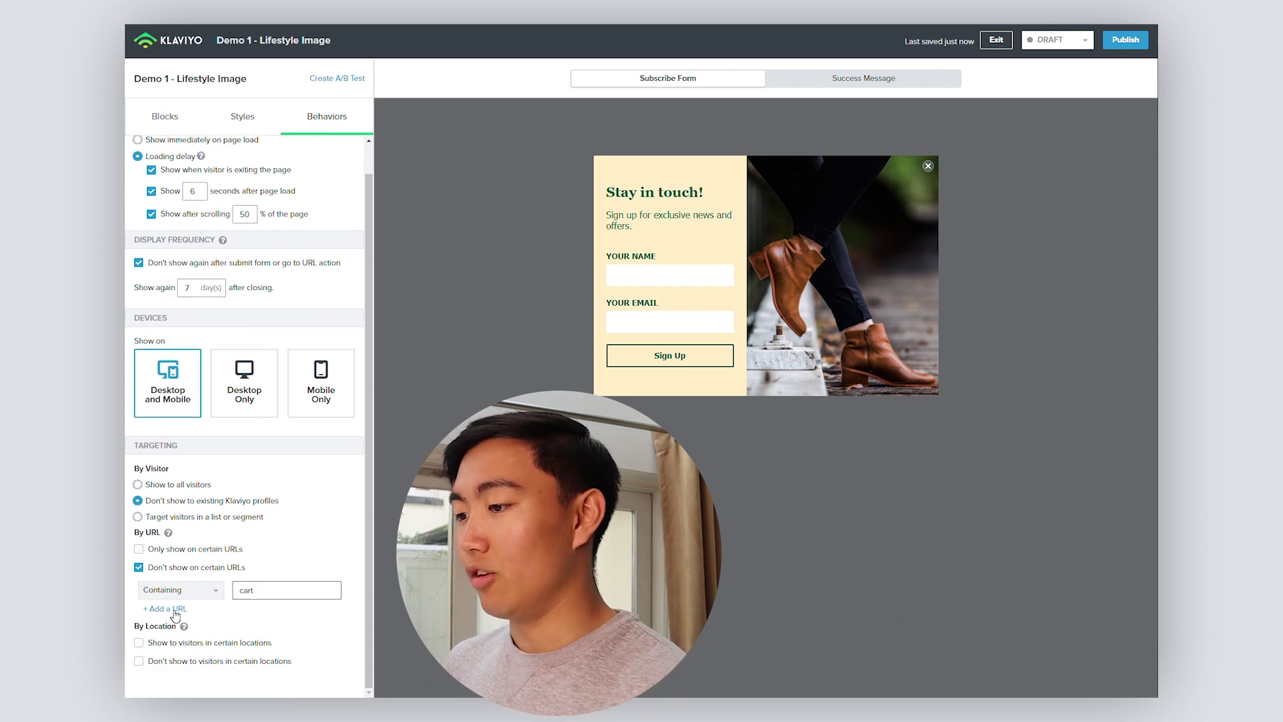
click(167, 608)
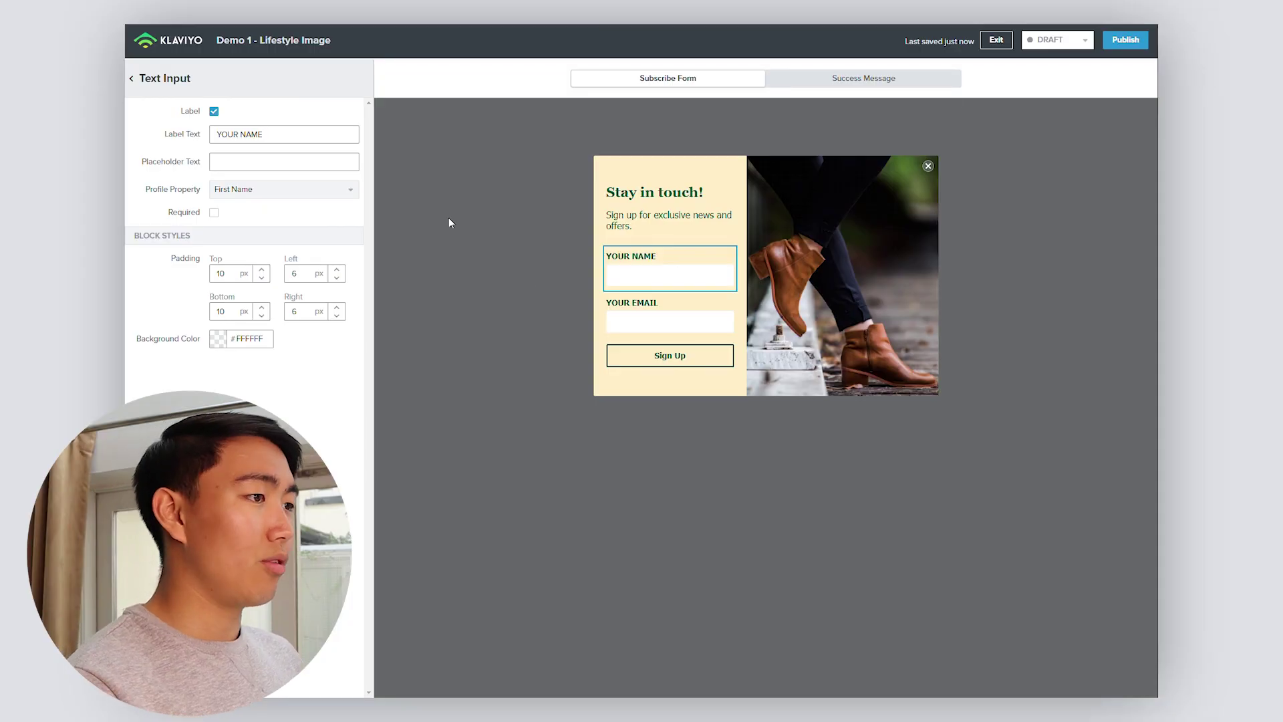
Delete the YOUR NAME block and clear the email field's YOUR EMAIL label text
click(592, 257)
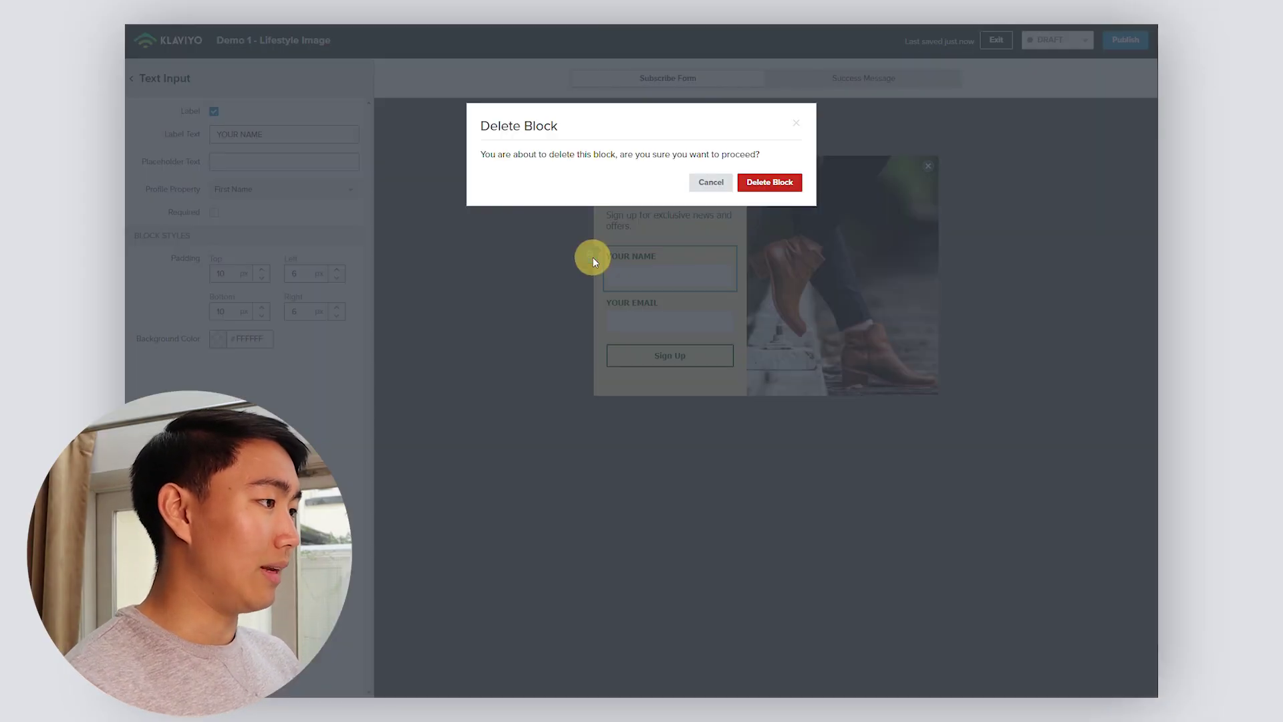
click(768, 183)
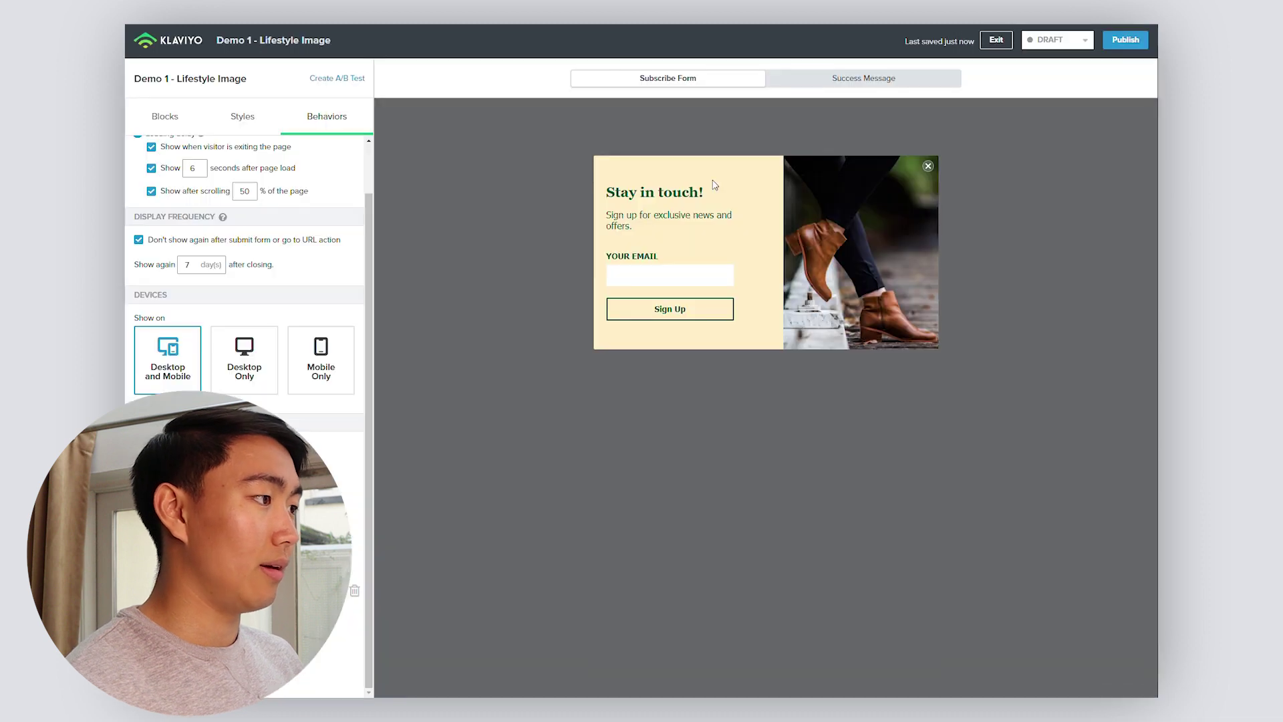
click(653, 268)
key(BackSpace)
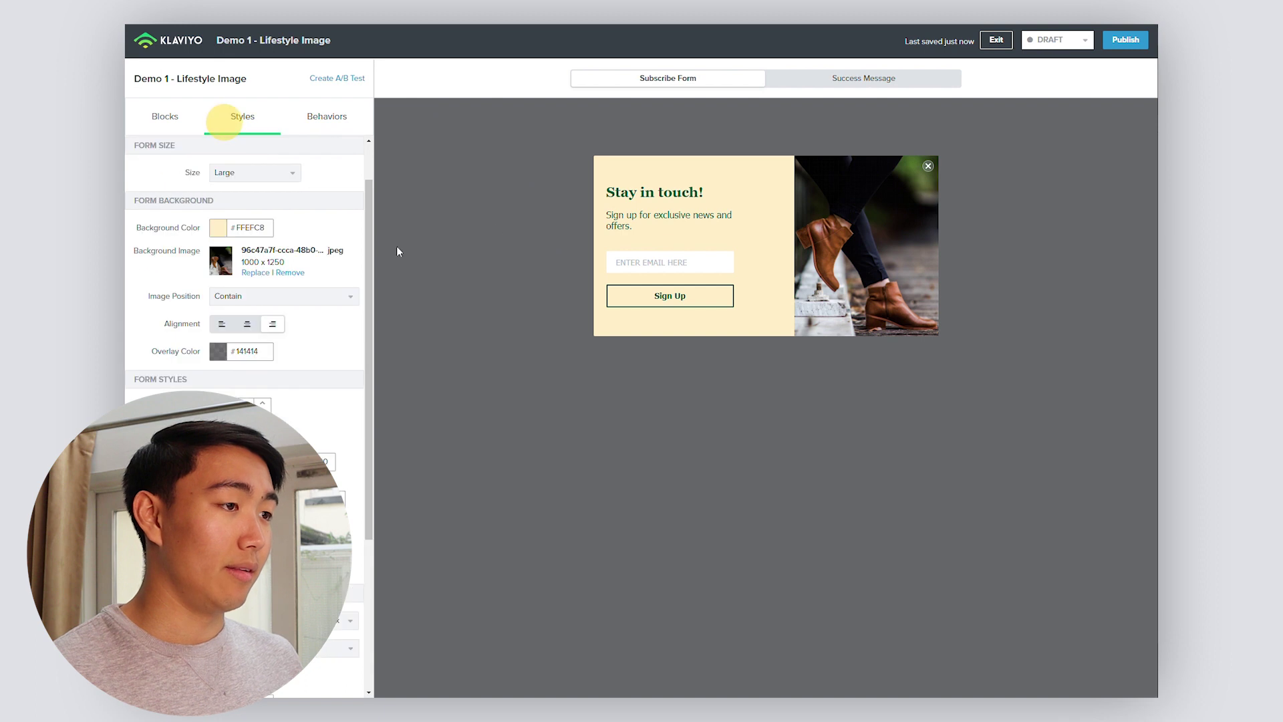
Set the form's Background Color to the pale cream #FFF7E5
click(224, 231)
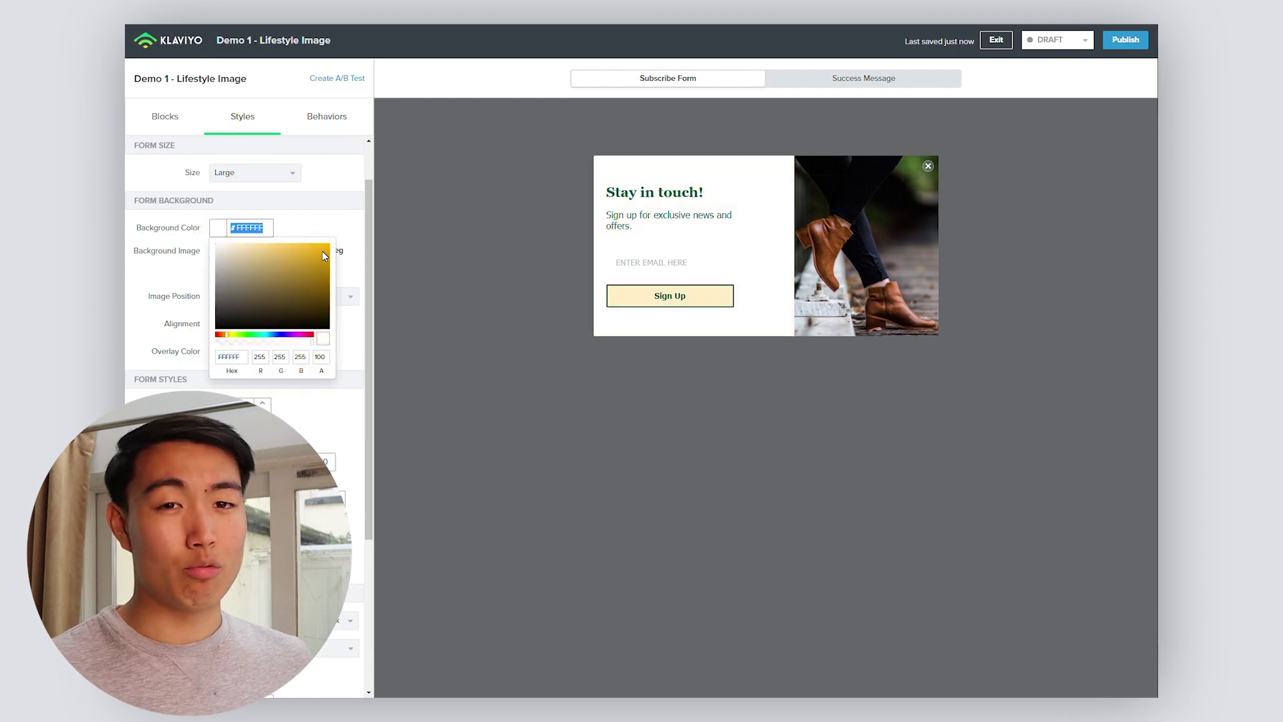
mouse_move(244, 260)
mouse_down()
mouse_move(221, 254)
mouse_move(245, 244)
mouse_up()
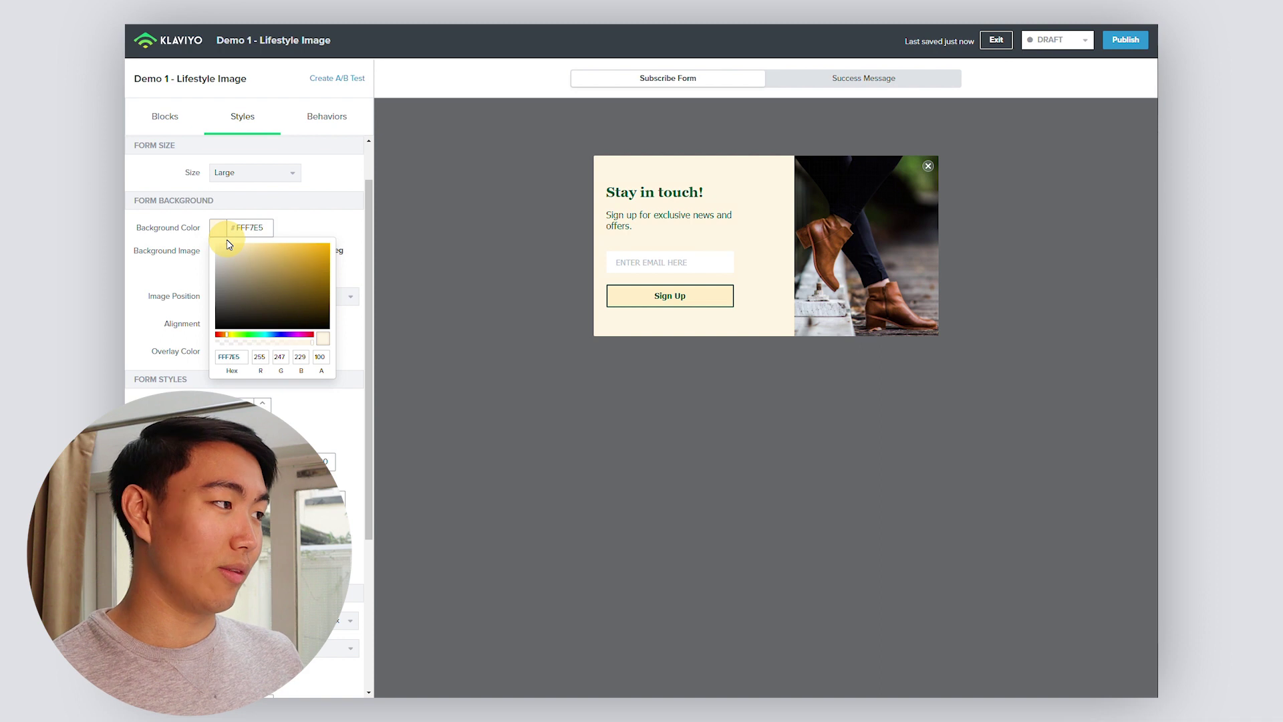
click(351, 400)
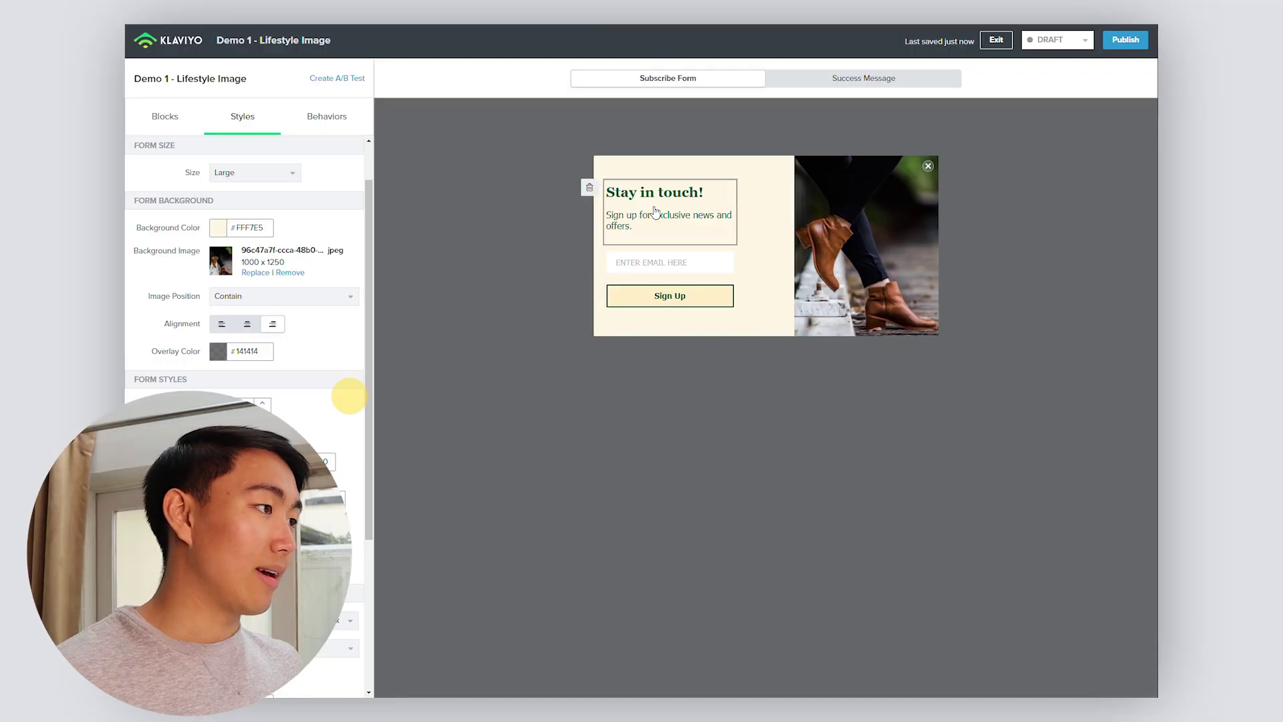
Replace the subtitle with three lines reading Benefit 1, 2 and 3
click(654, 213)
drag(289, 191, 134, 191)
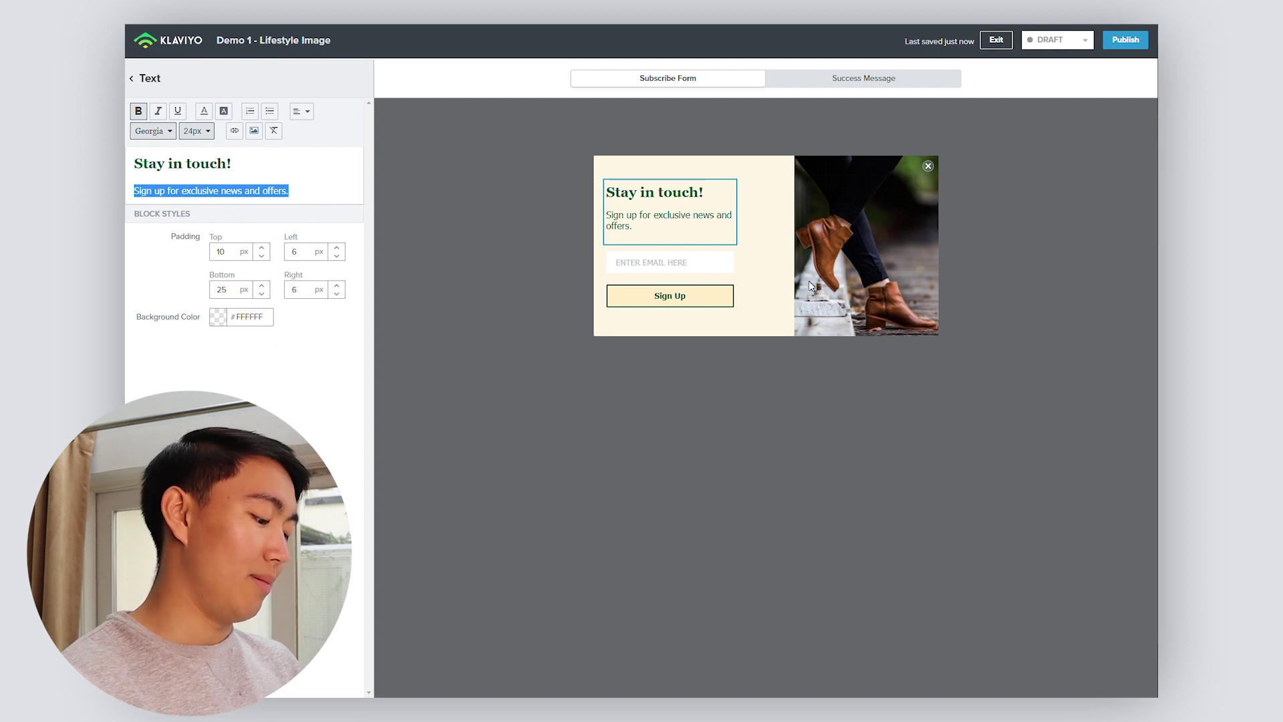
text(Benefit 1)
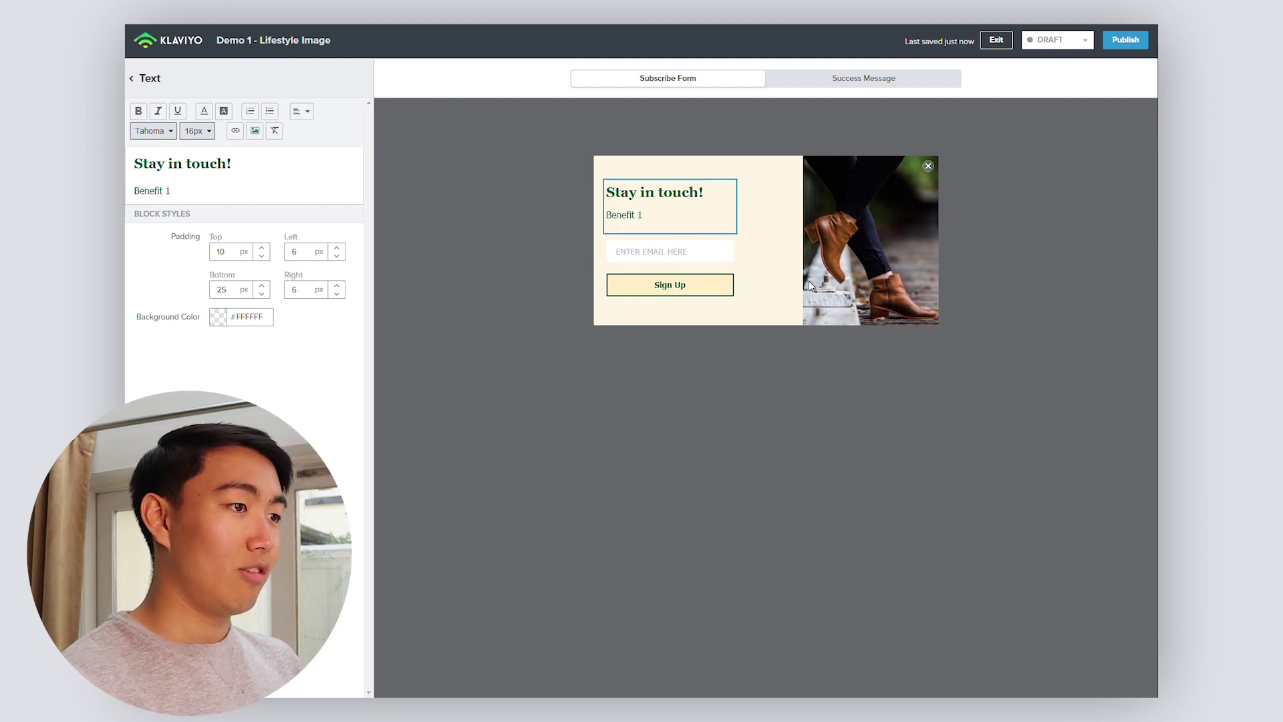
key(Return)
text(2)
key(Return)
text(3 of the lsit)
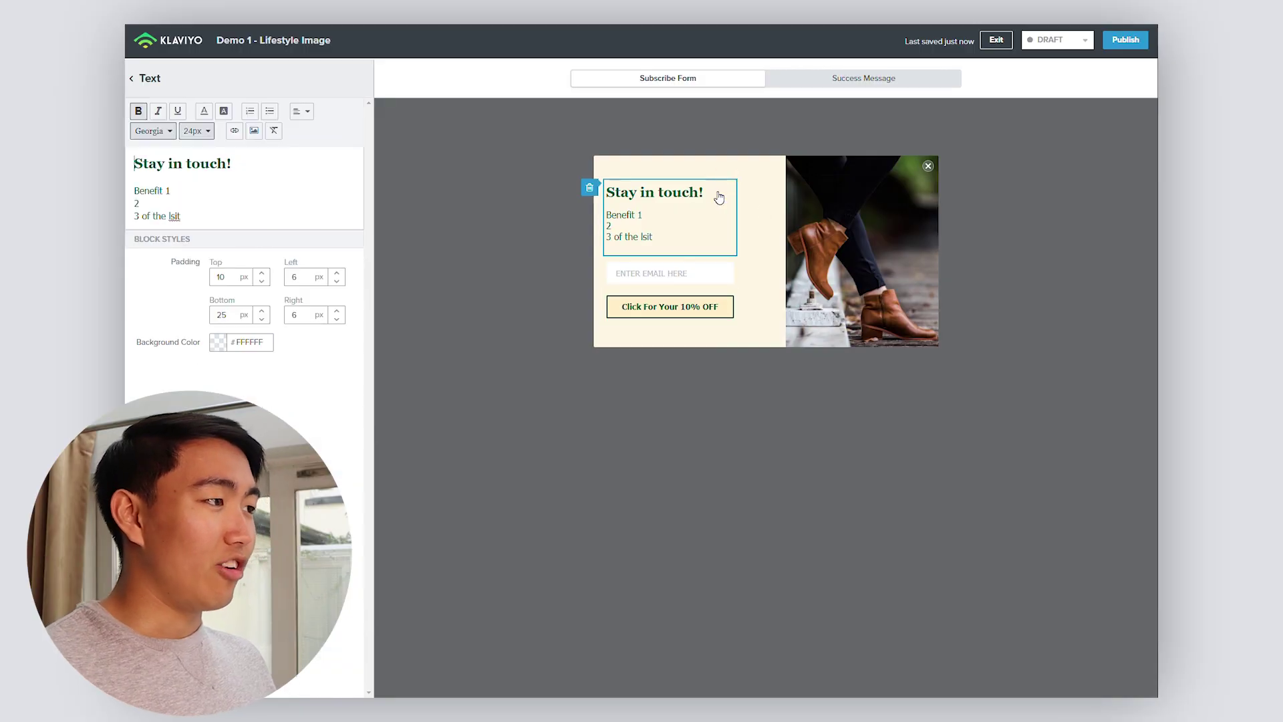
Replace the 'Stay in touch!' headline with '10 to 20% OFF here'
key(shift+End)
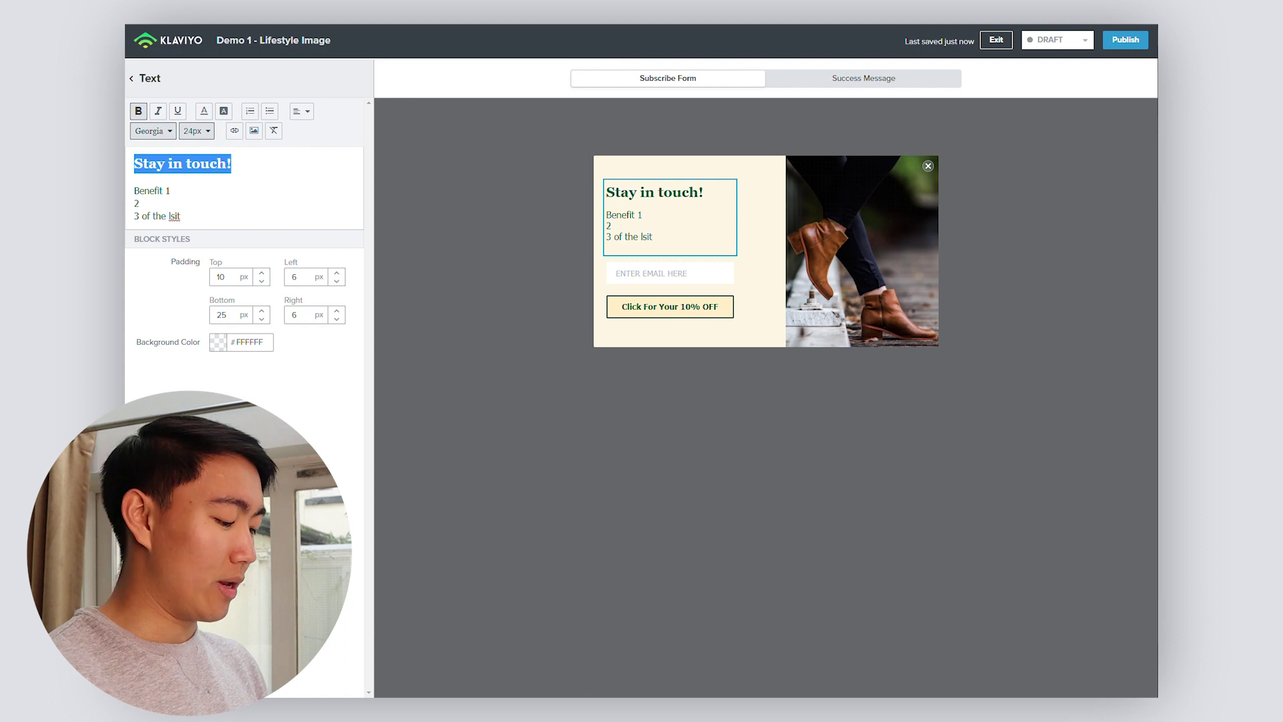
text(10 to 20)
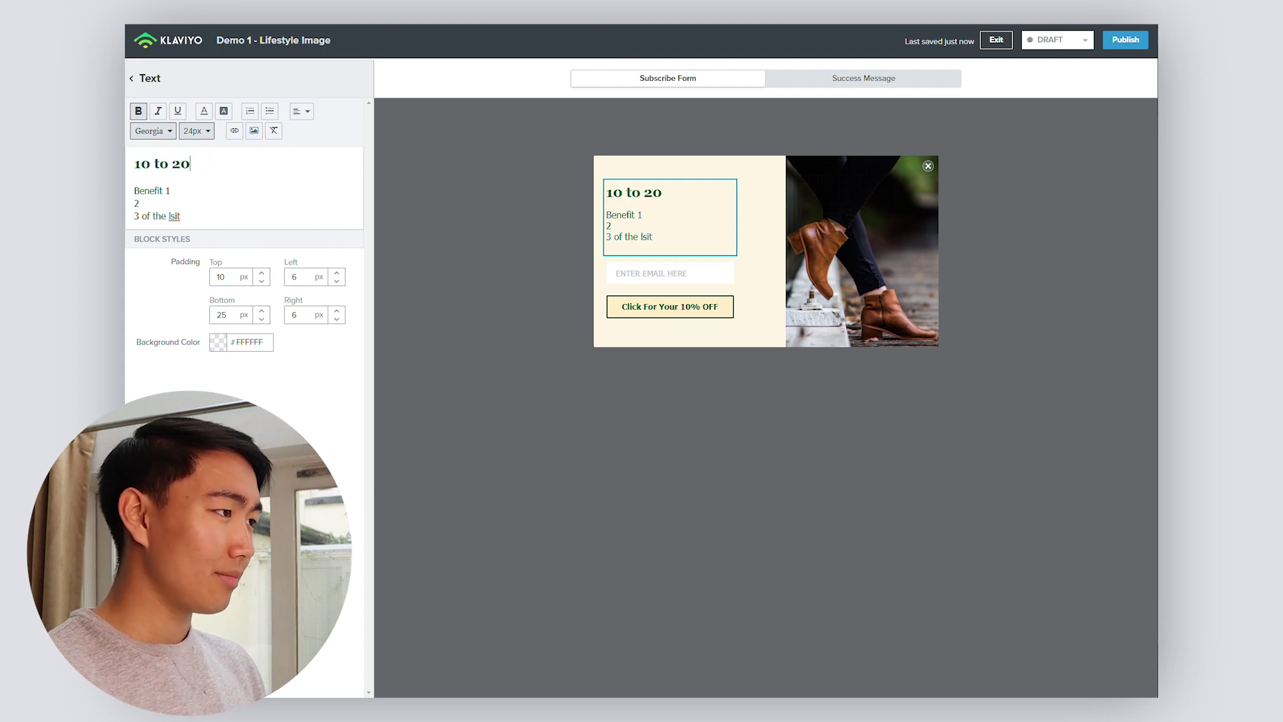
text(%)
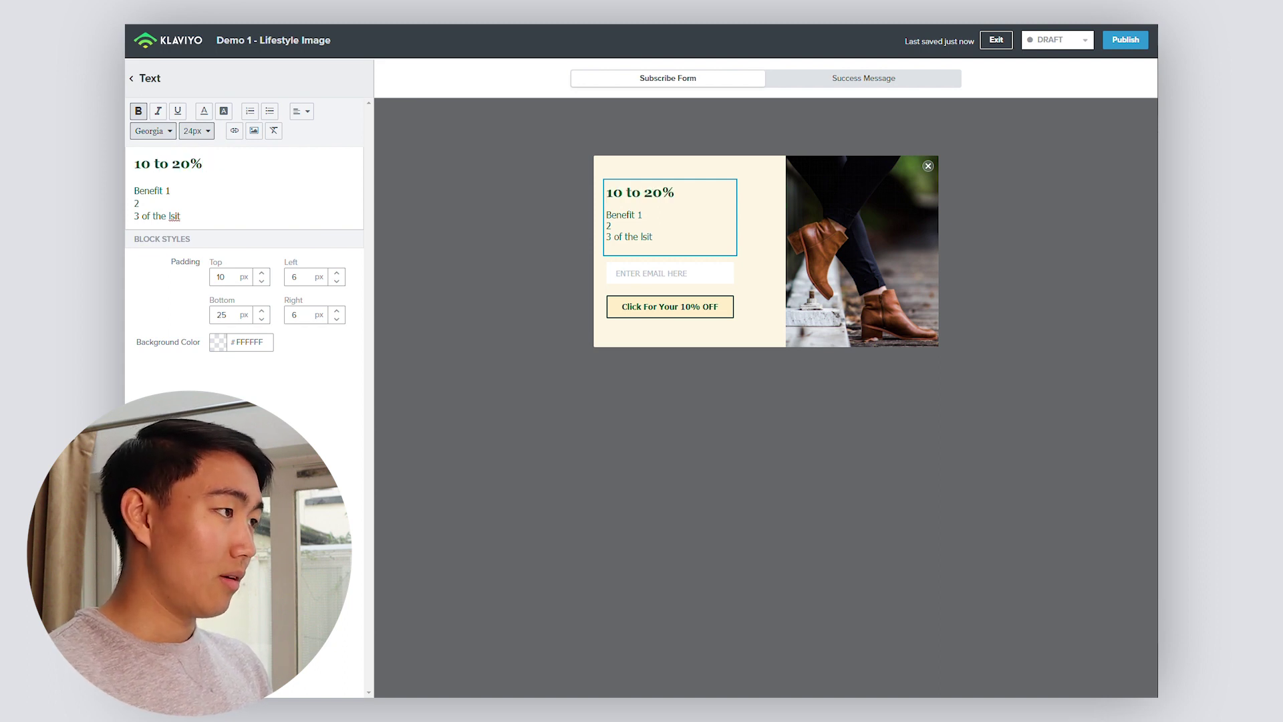
text( OFF here)
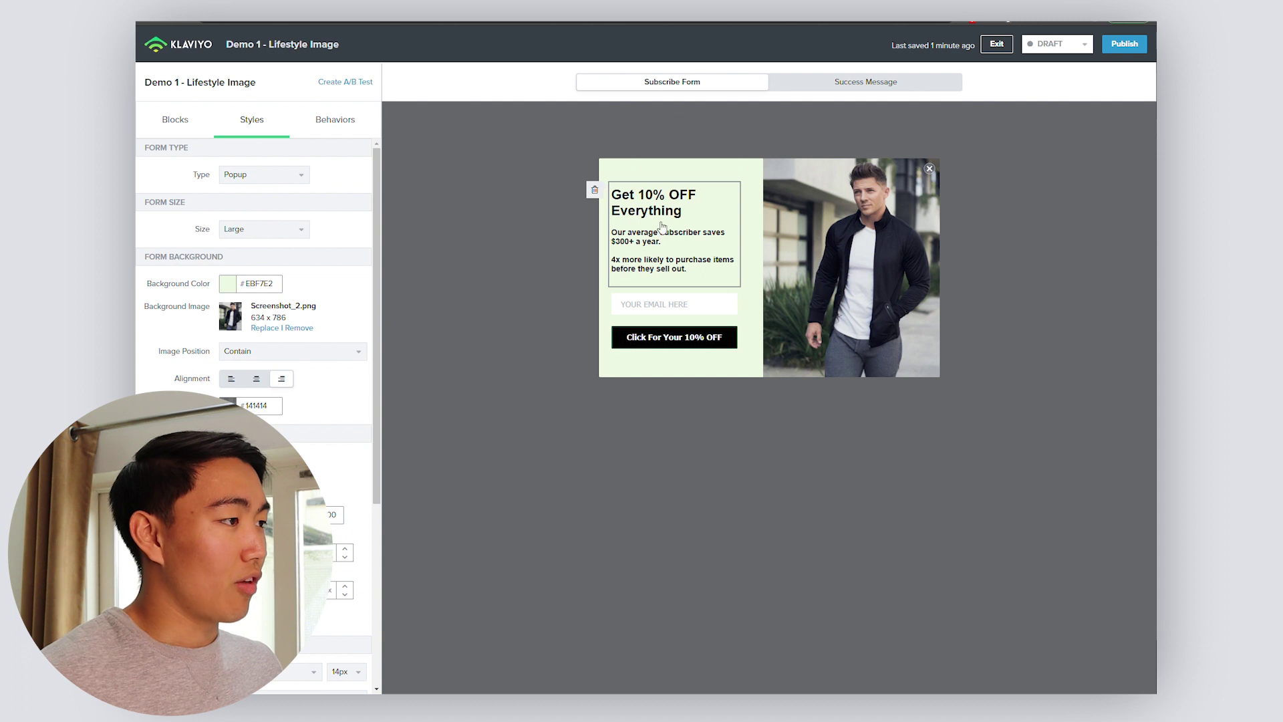
Review the headline text block, then open the Click For Your 10% OFF button's settings
click(663, 202)
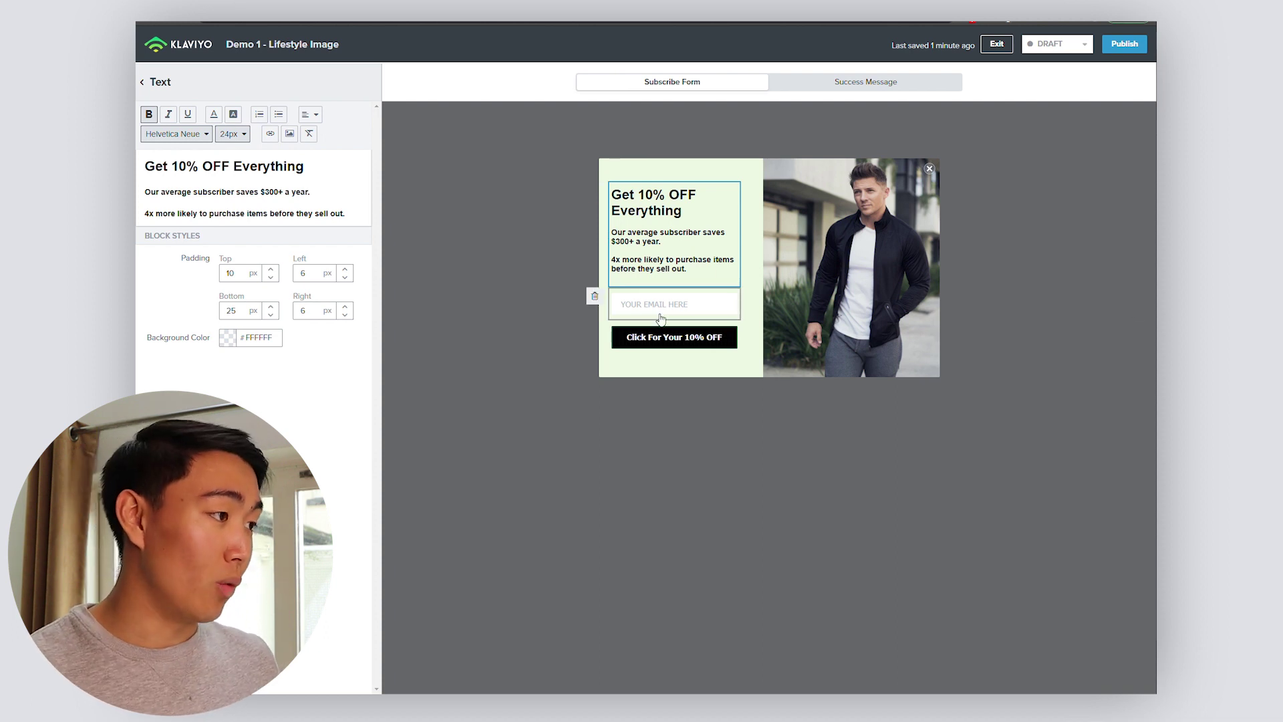
click(656, 339)
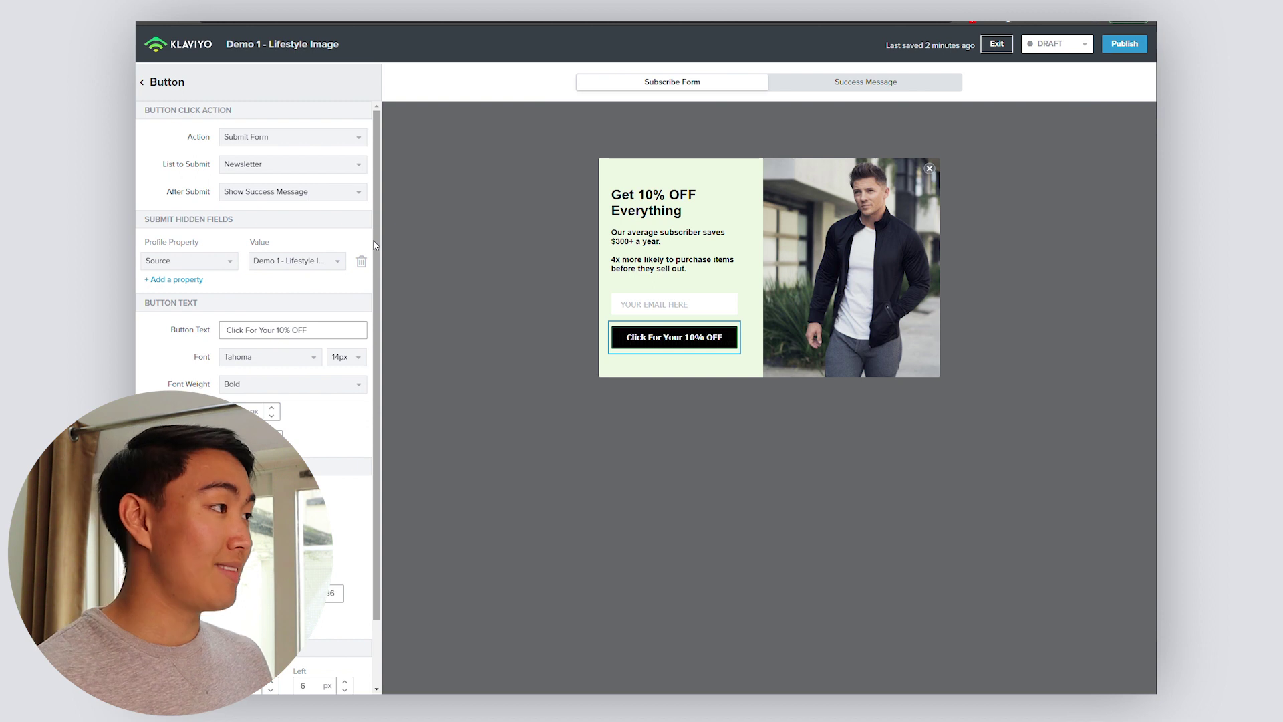
Review the thank-you message, then publish the Demo 1 - Lifestyle Image popup live
click(886, 83)
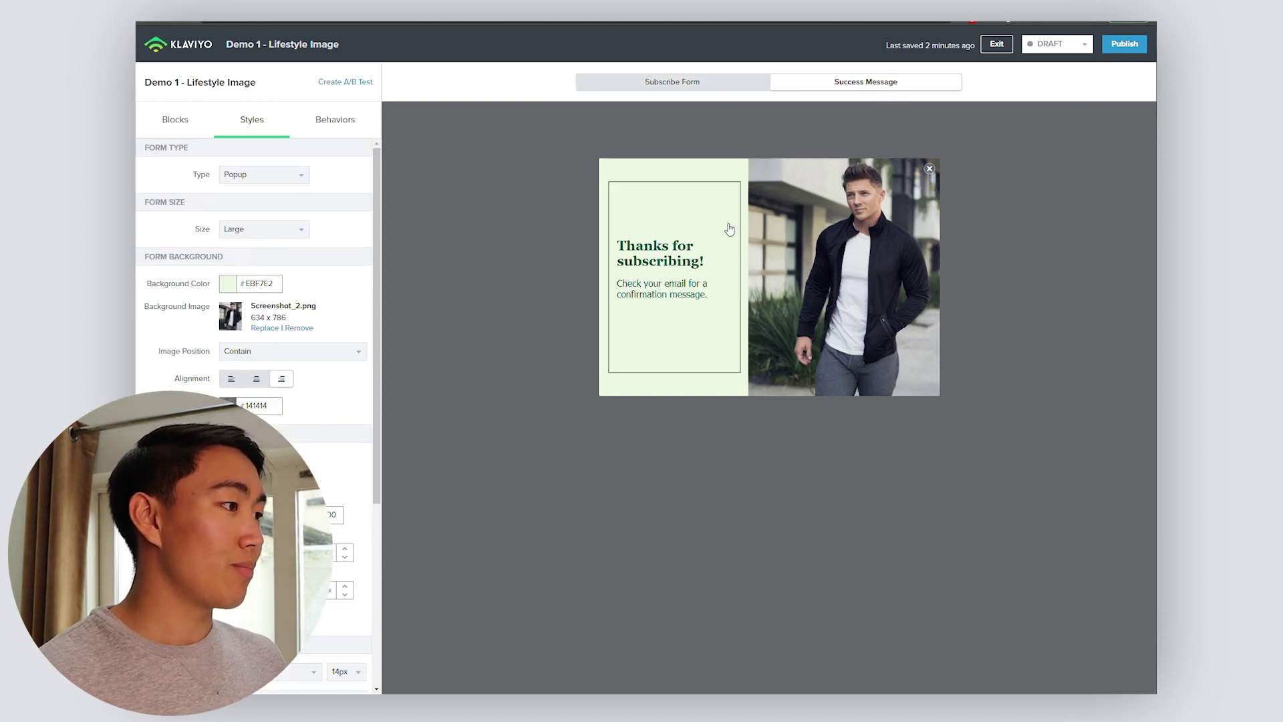
click(626, 268)
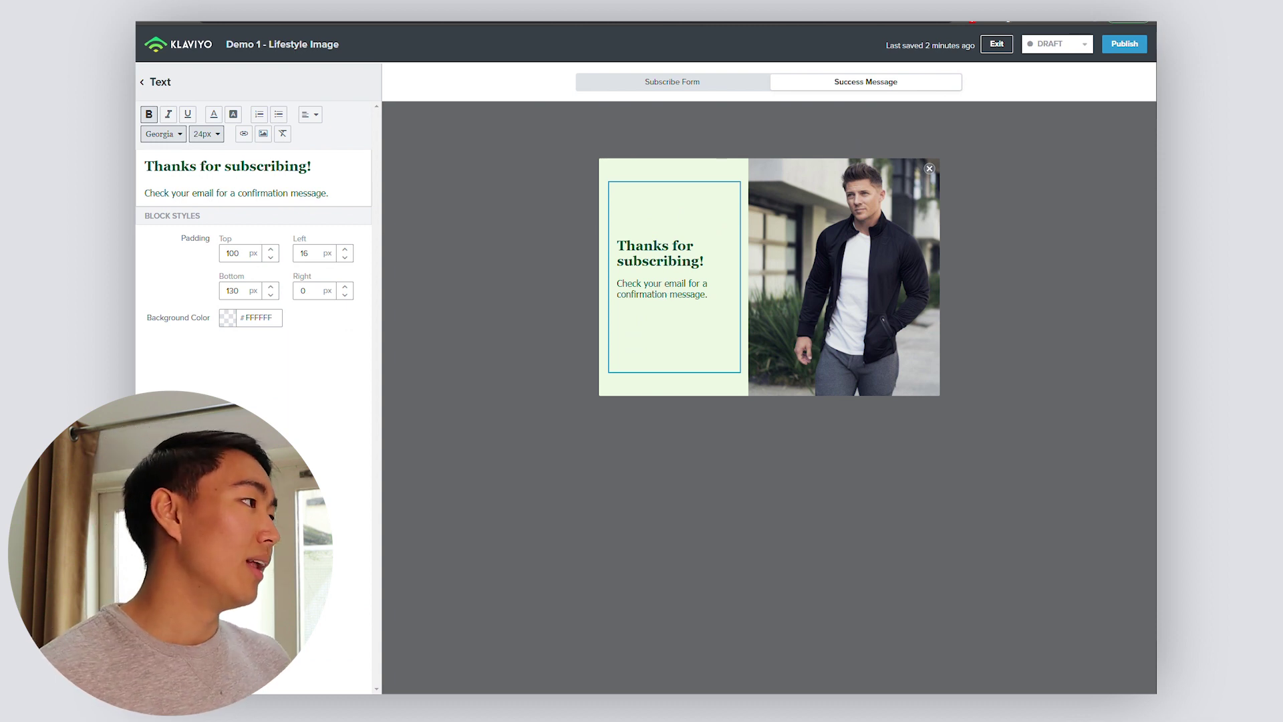
click(1084, 45)
click(1113, 47)
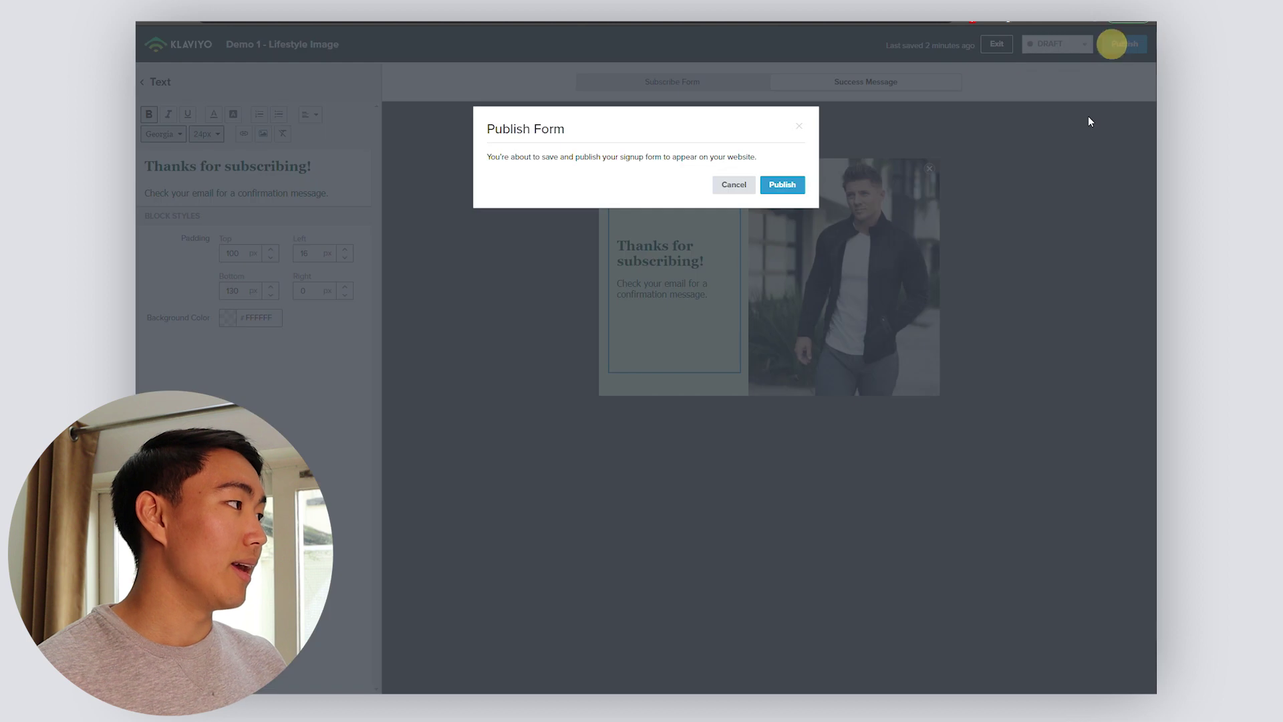
click(777, 189)
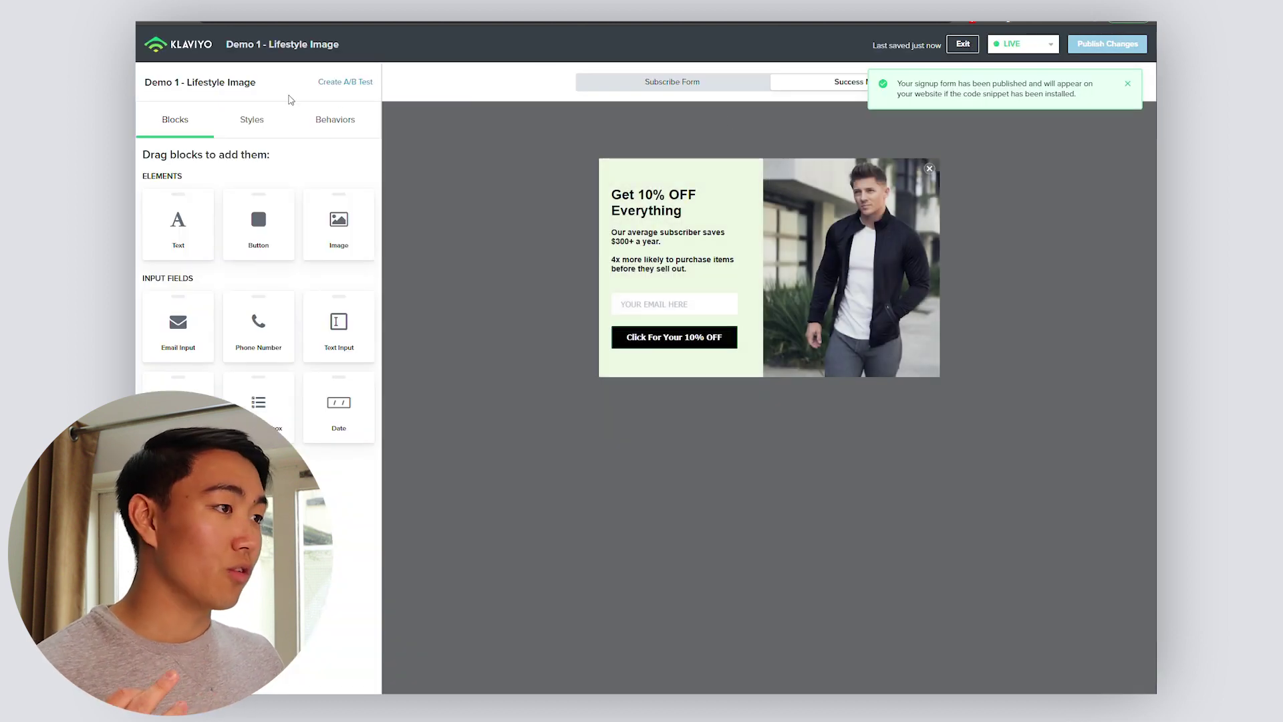
Create the A/B test 'Copy variation 1' with variations 'Original copy' and 'New copy'
click(342, 82)
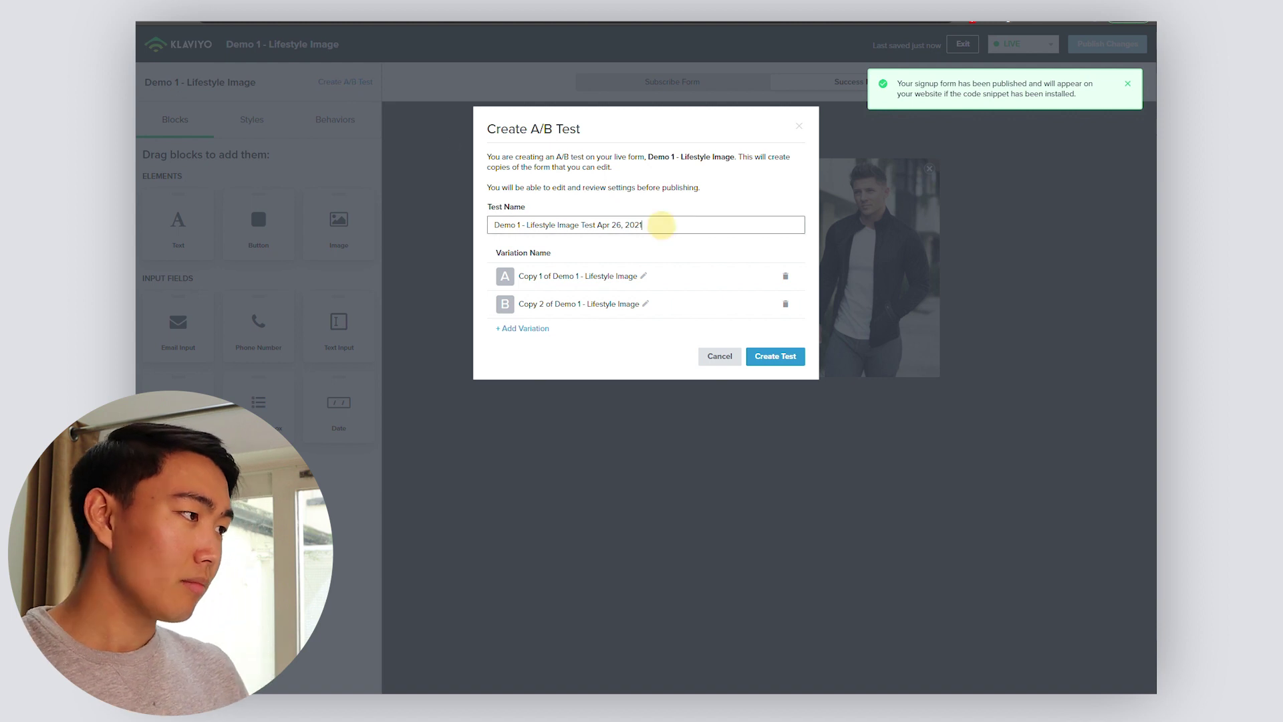
drag(662, 225, 466, 254)
double_click(649, 233)
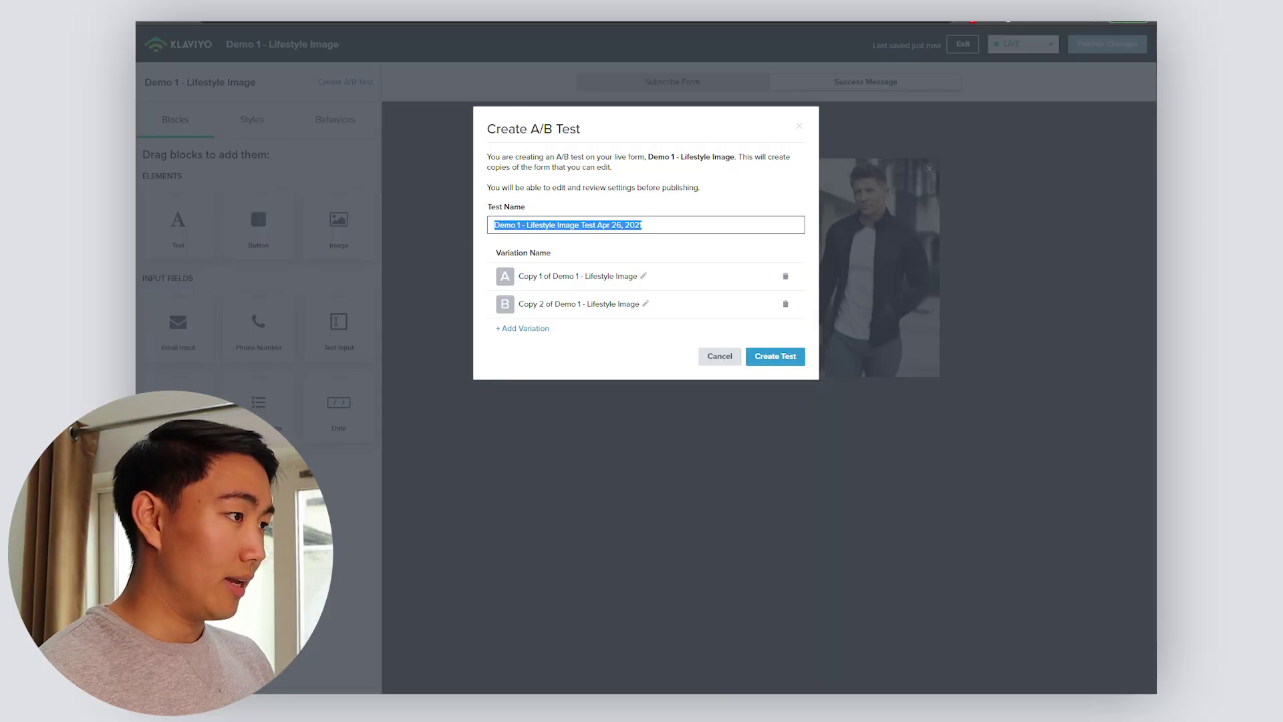
text(Copy variation 1)
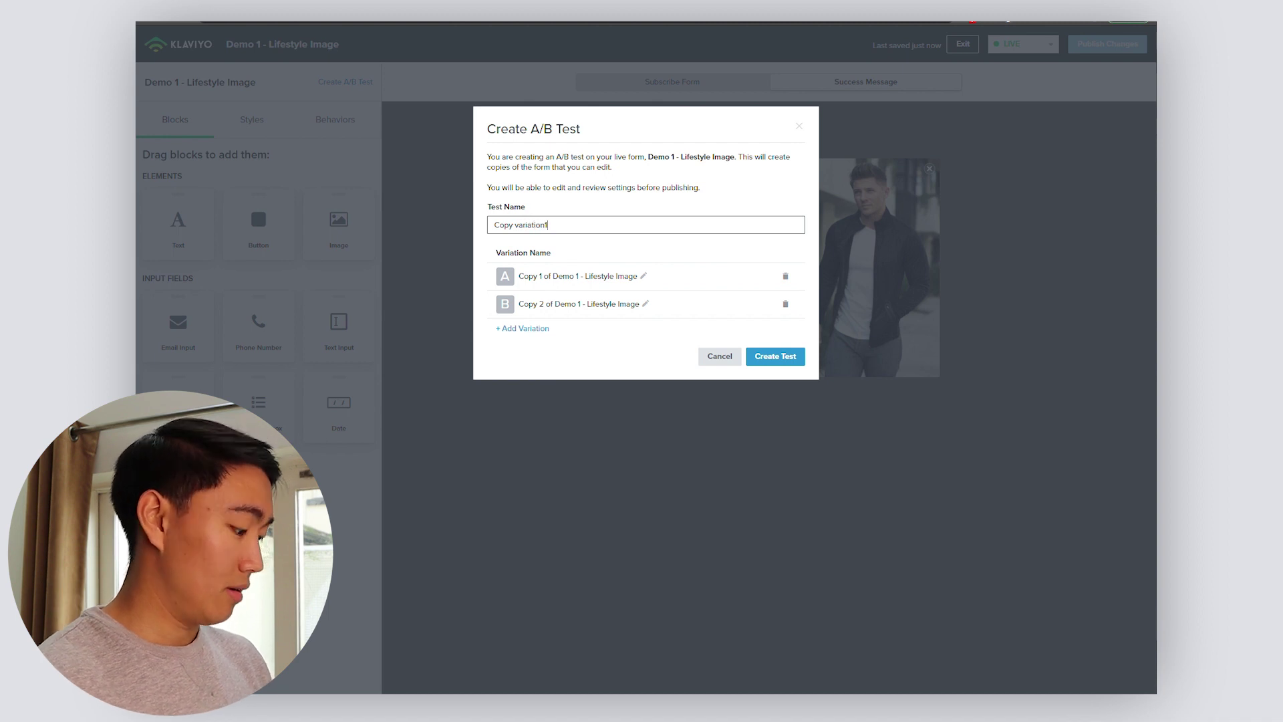
click(641, 276)
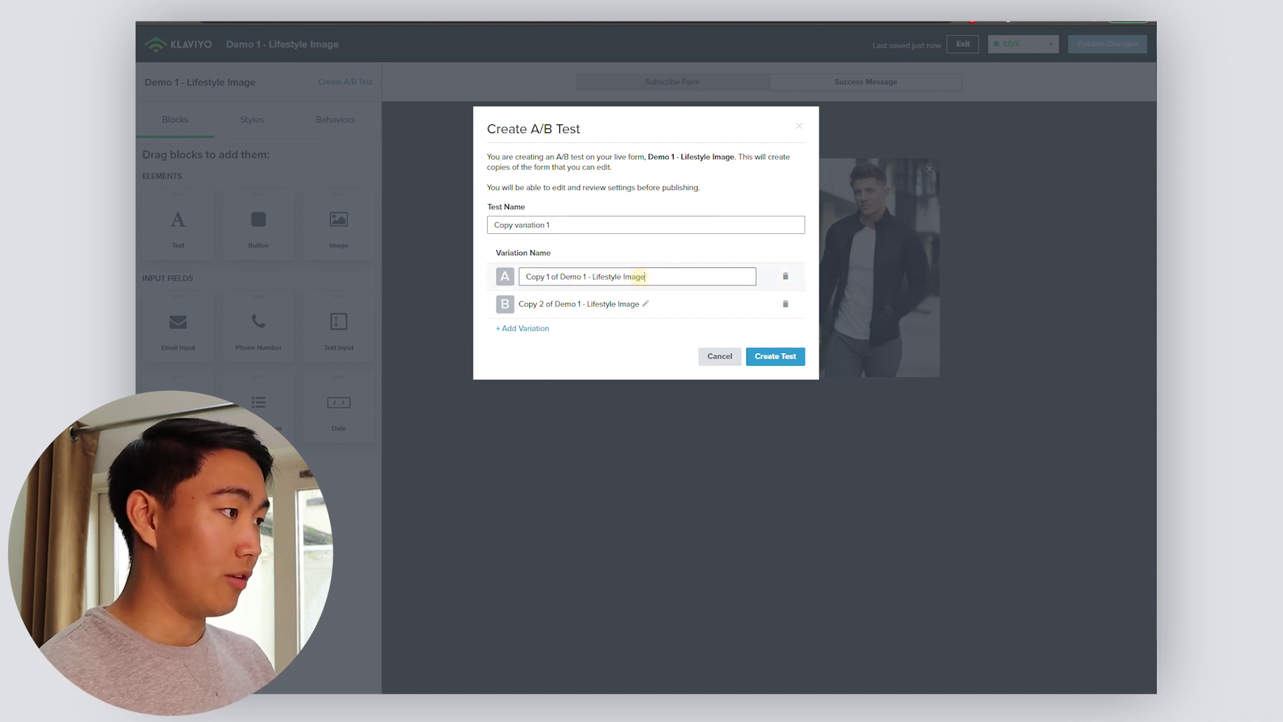
text(Original copy)
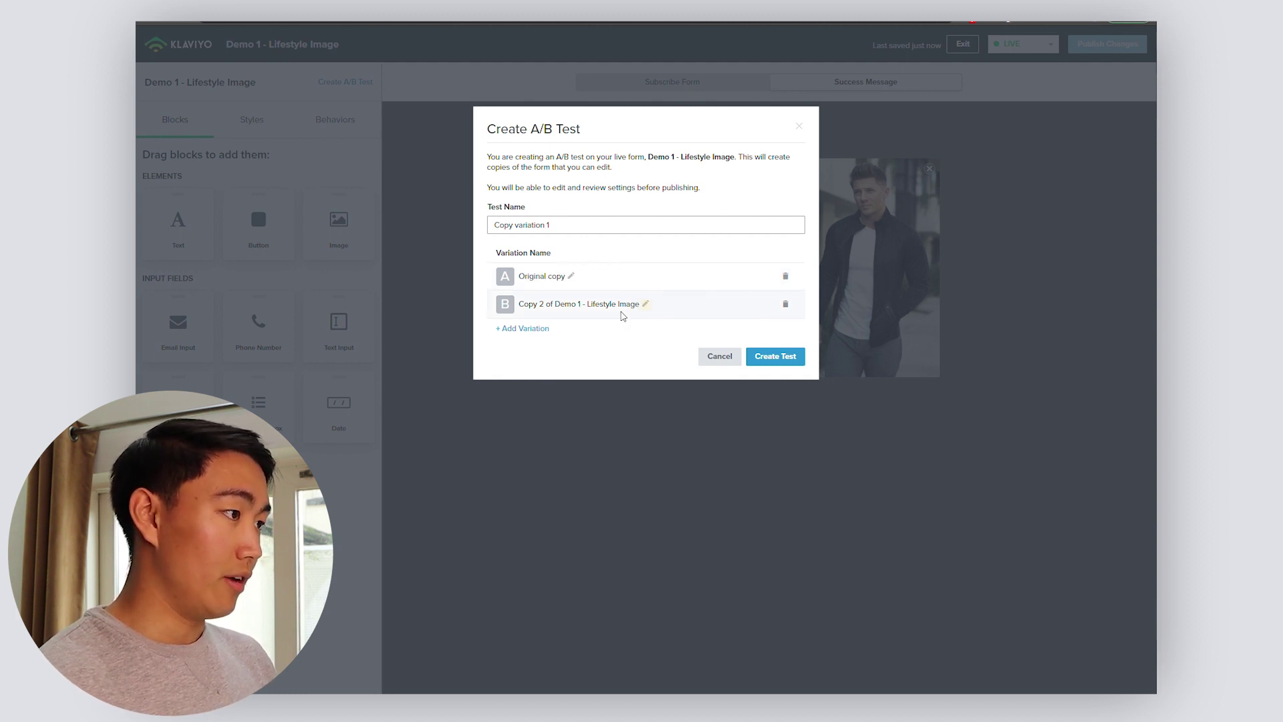
click(622, 305)
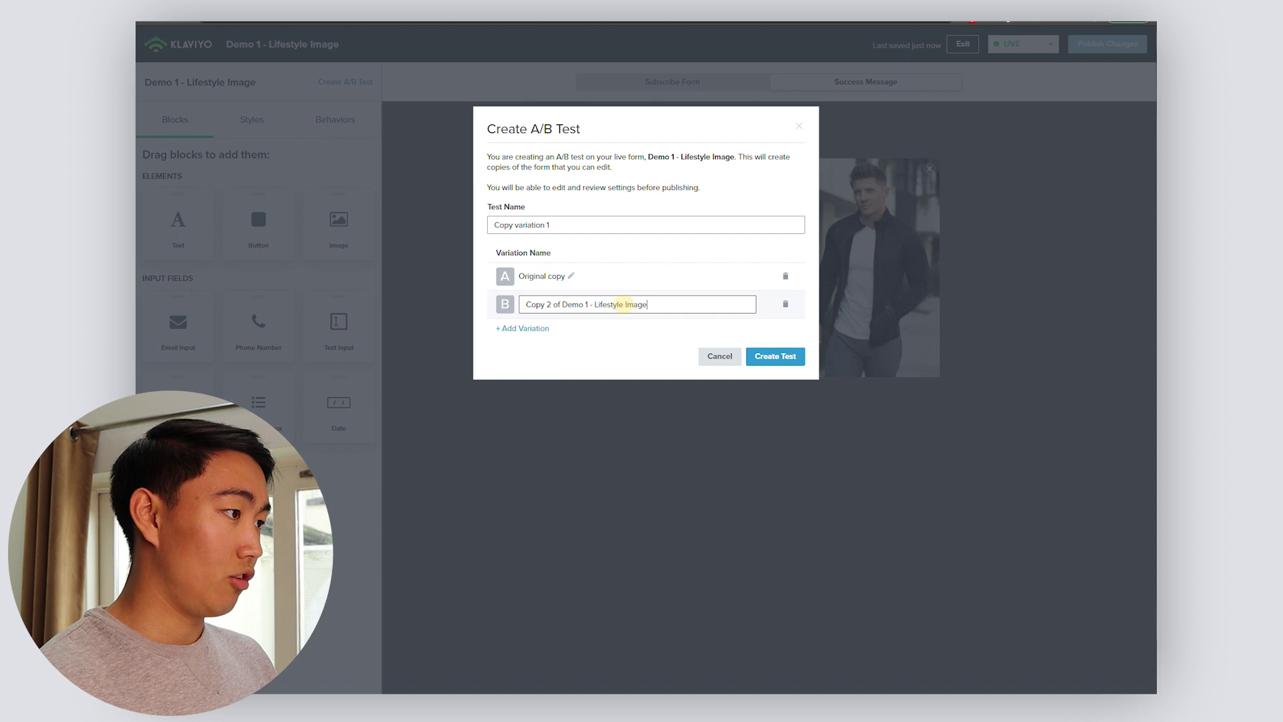
text(New copy)
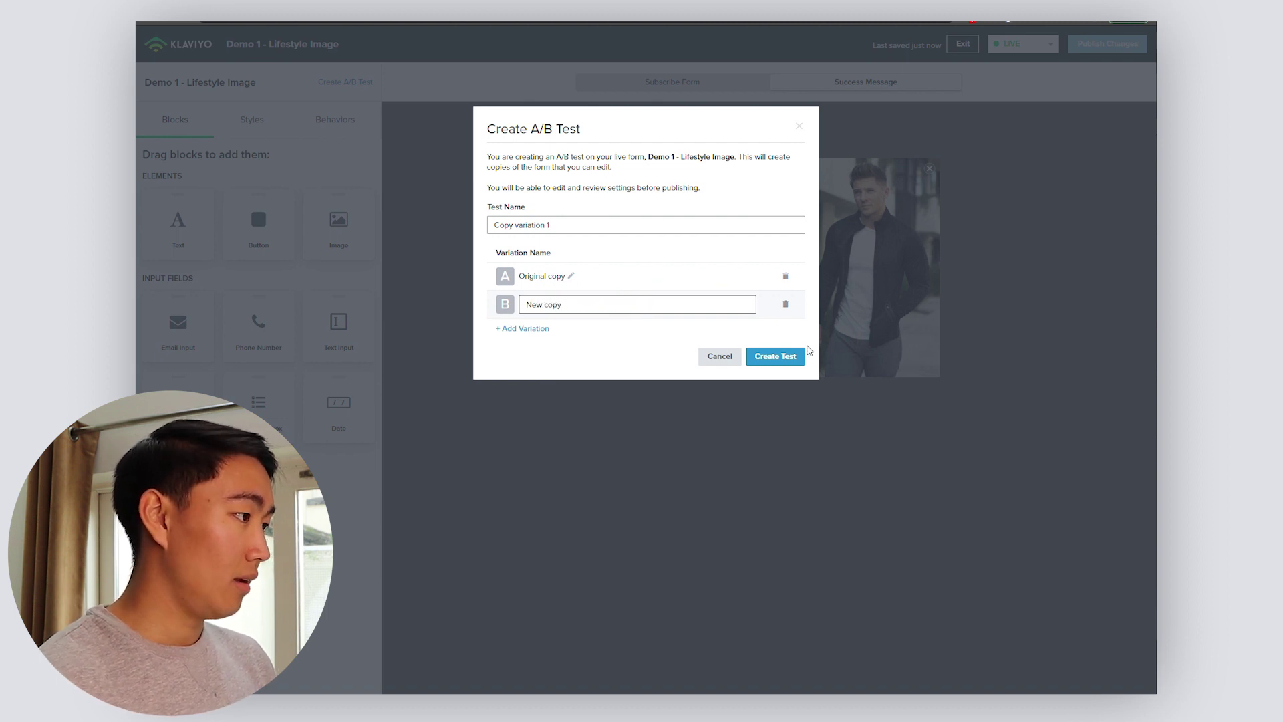
click(799, 354)
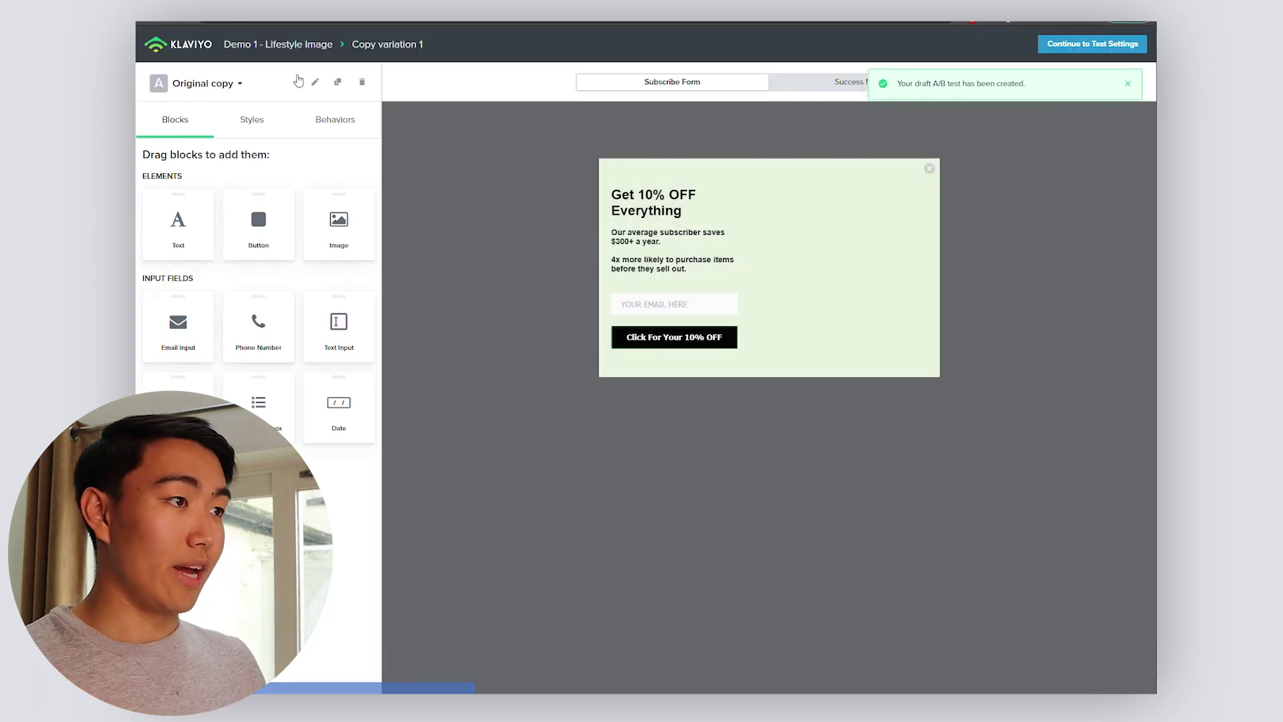
Switch to the New copy variation and select its headline text
click(239, 84)
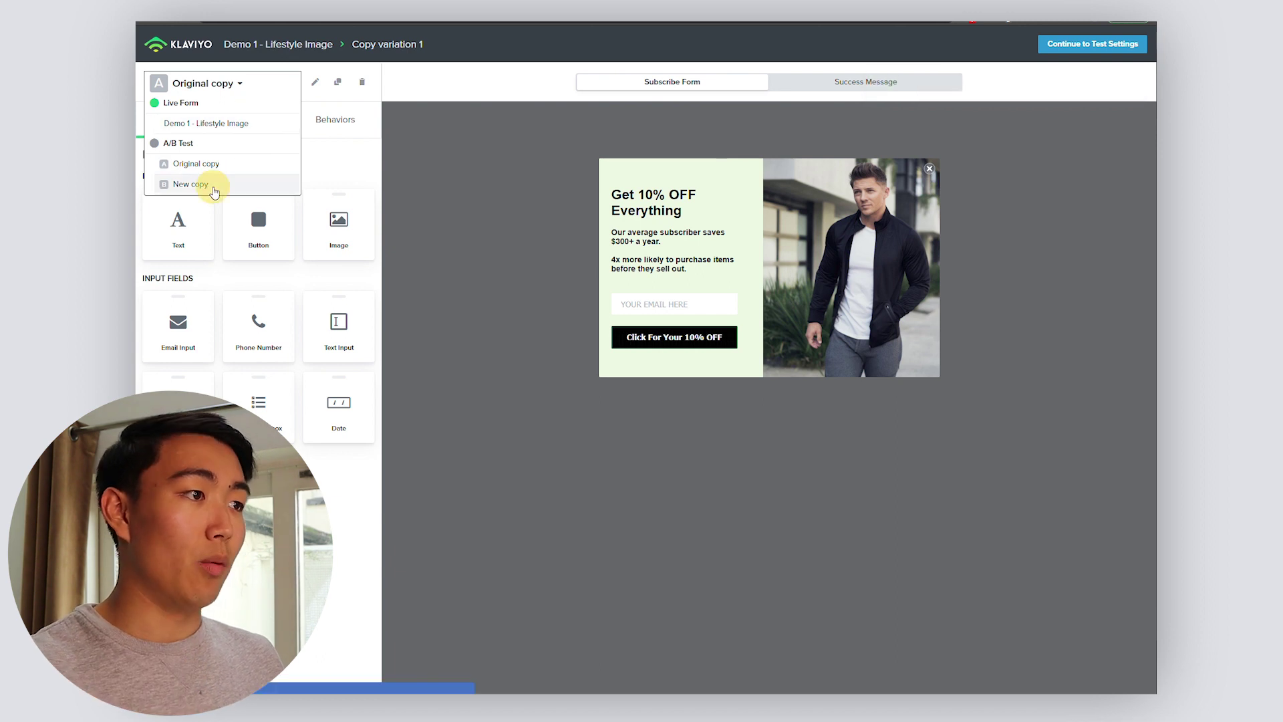
click(204, 185)
click(626, 208)
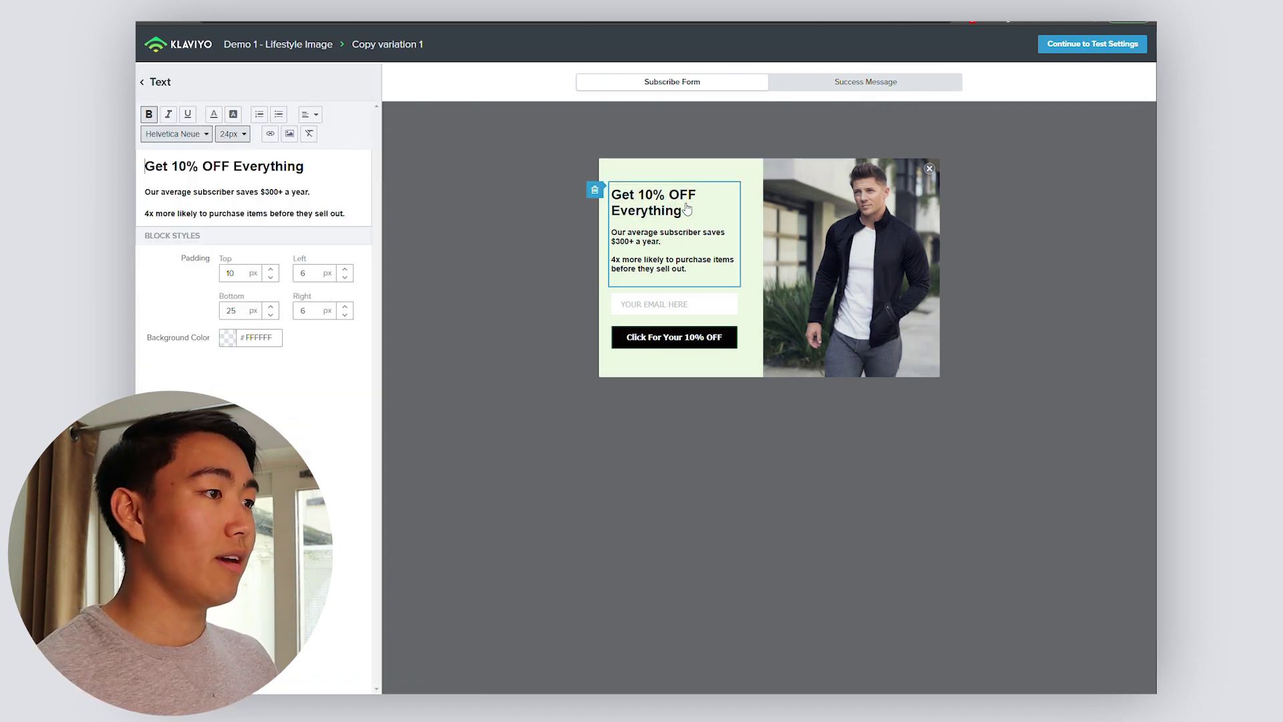
mouse_move(304, 167)
mouse_down()
mouse_move(164, 171)
mouse_move(326, 174)
mouse_up()
click(164, 167)
Change the headline to 'Join the Gymshark Community!' and the body to 'Save 10% OFF Your First Order'
text(Join the Gymshar)
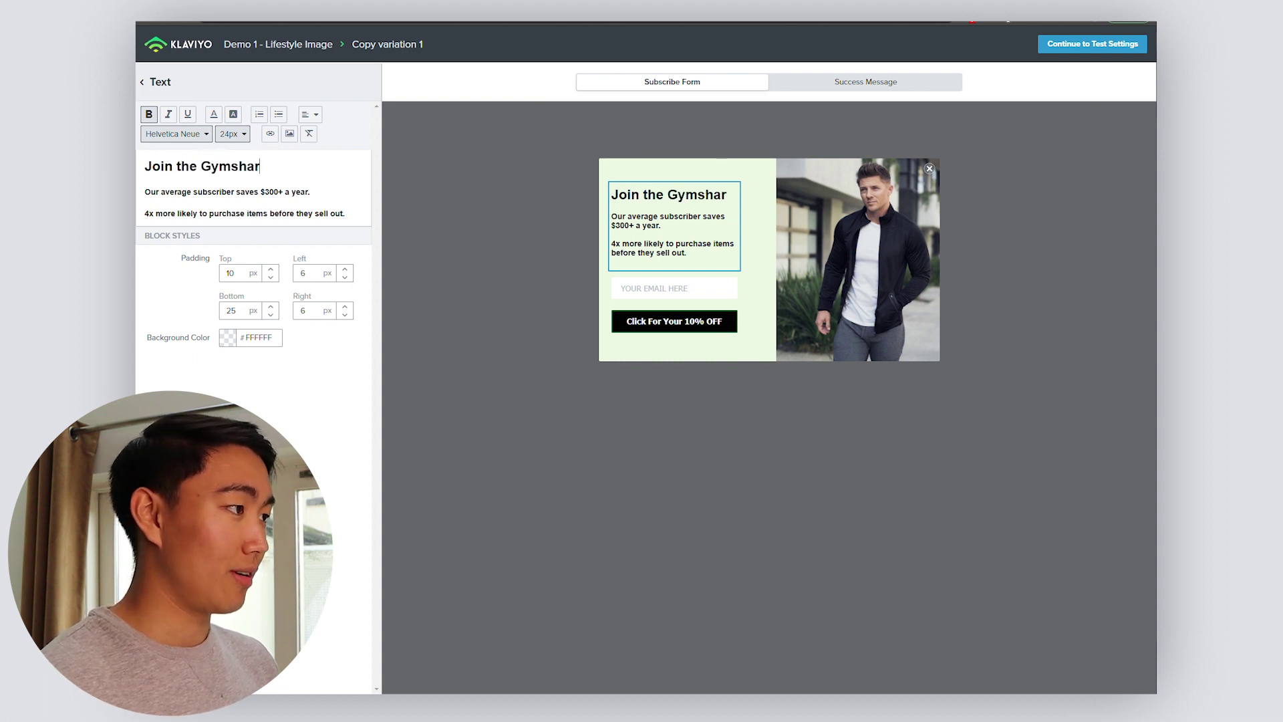
text(k Community!)
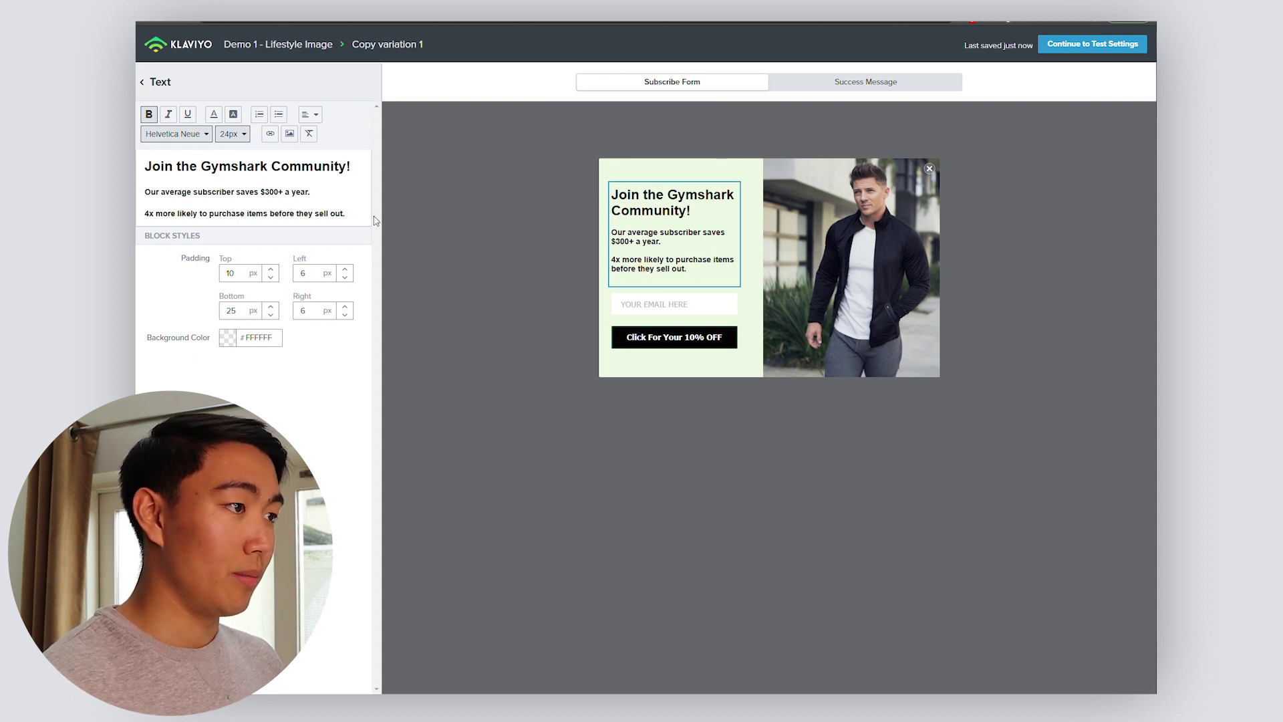
drag(357, 214, 144, 192)
text(Sav)
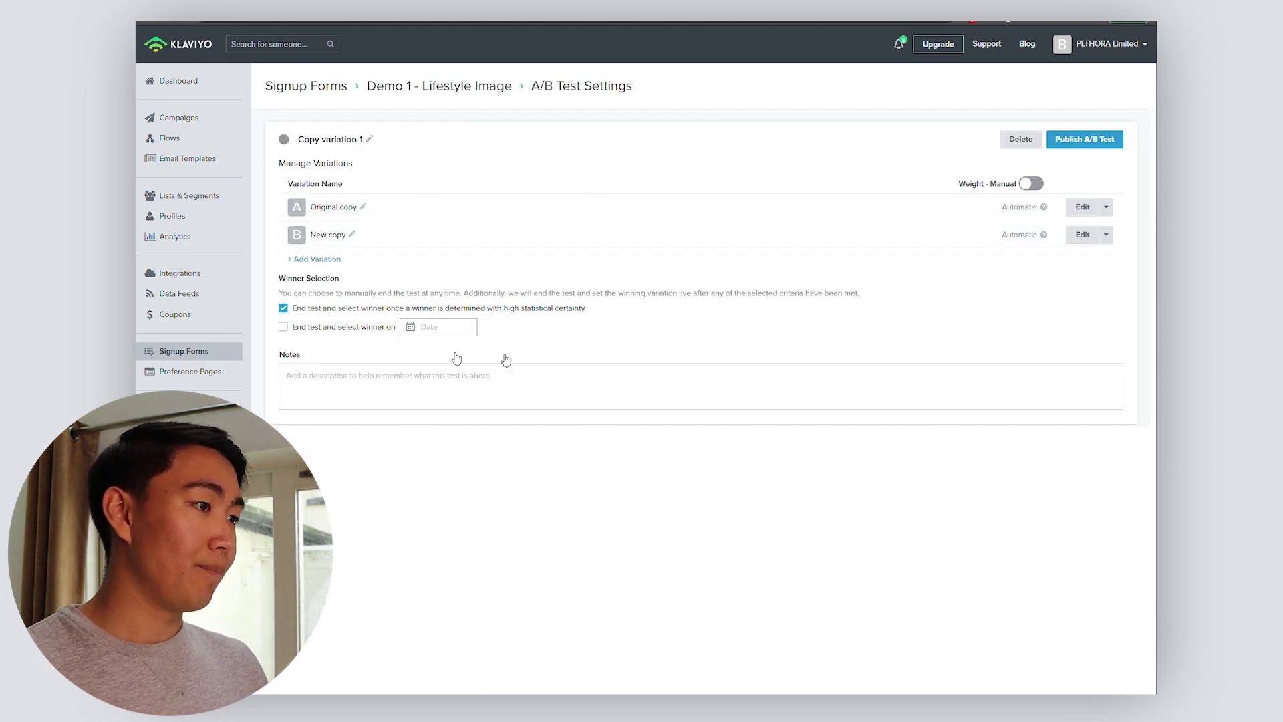
Keep variation weights automatic and start the note 'Made changes to the body copy of the form'
click(1027, 184)
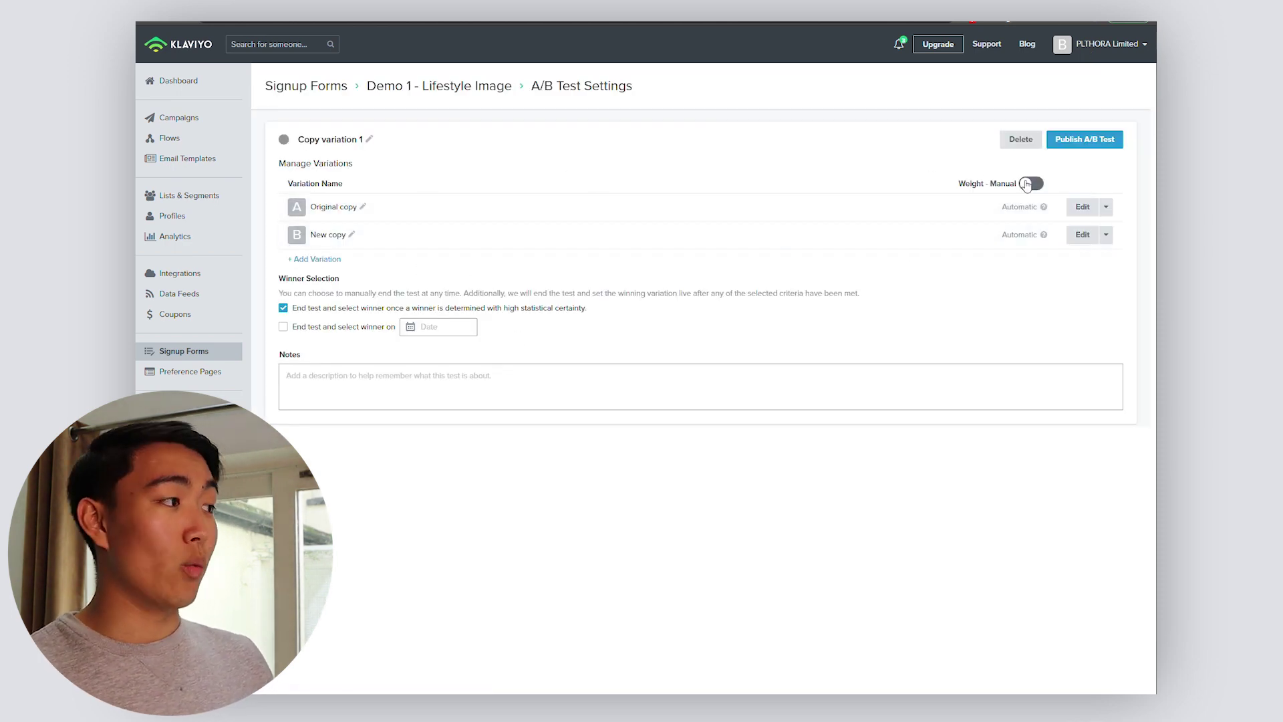
click(1028, 184)
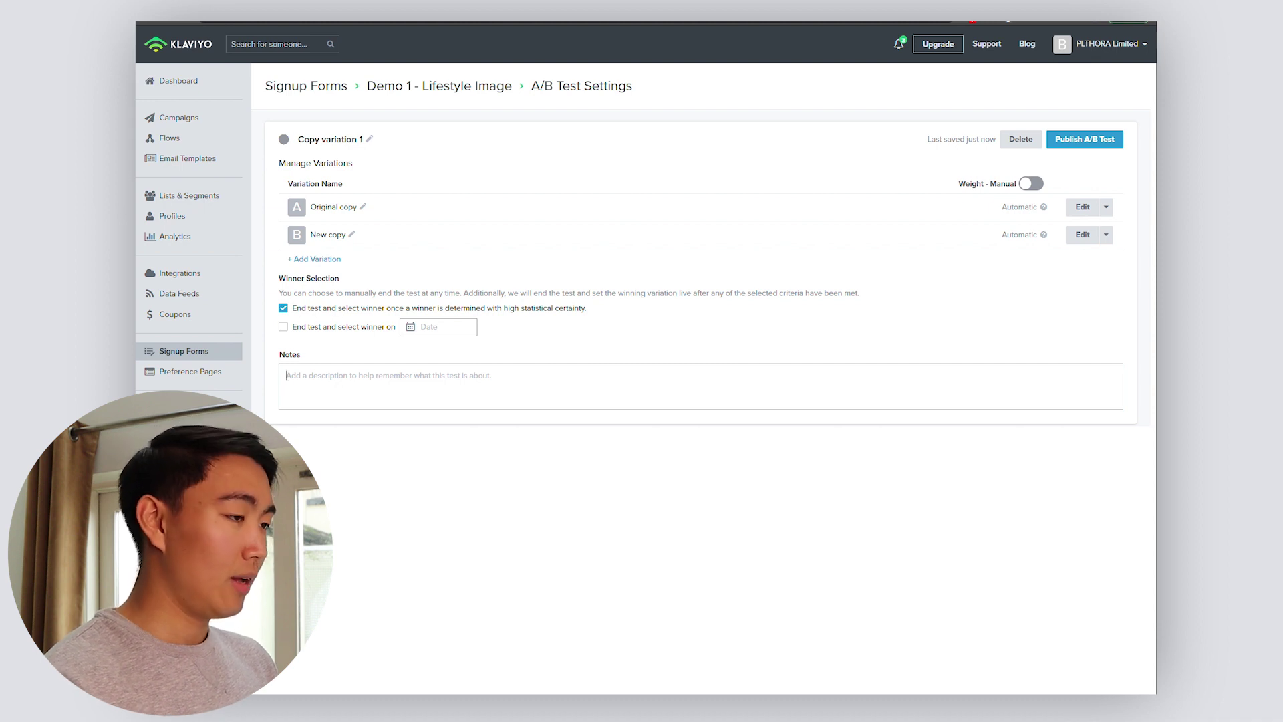
text(Ch)
key(BackSpace)
text(Ma)
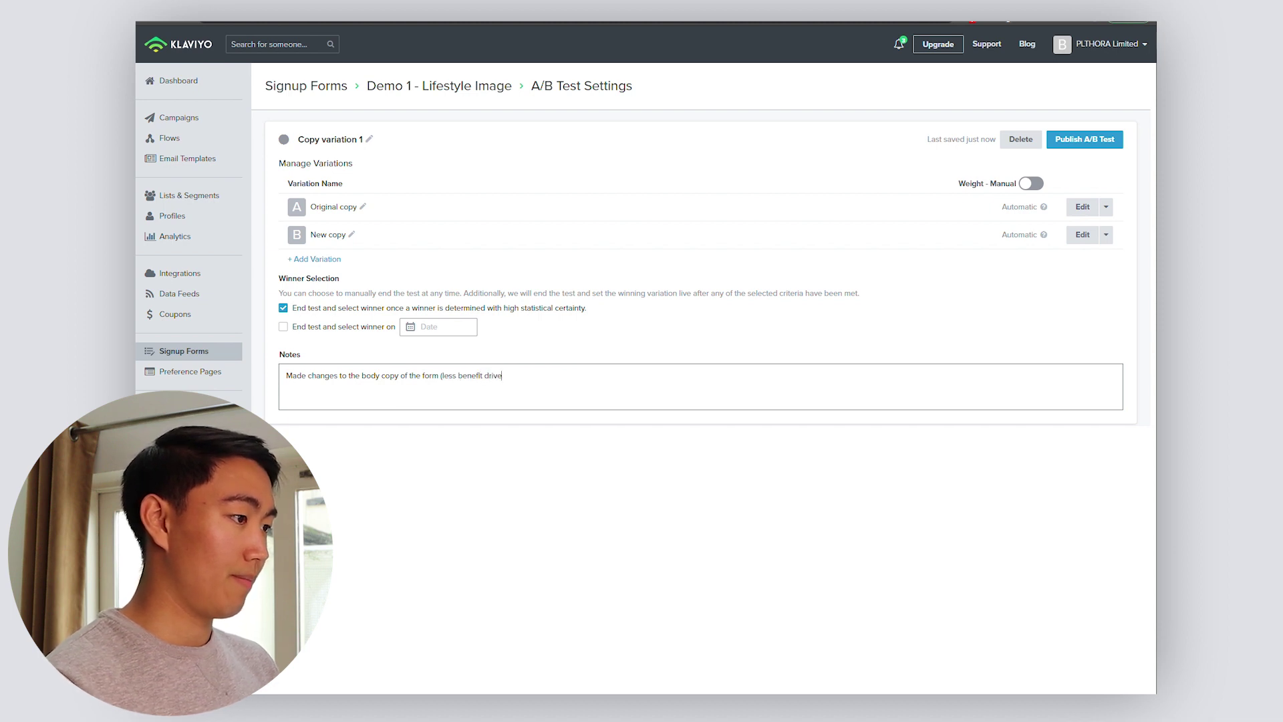
Publish the Copy variation 1 A/B test and confirm it
click(1088, 140)
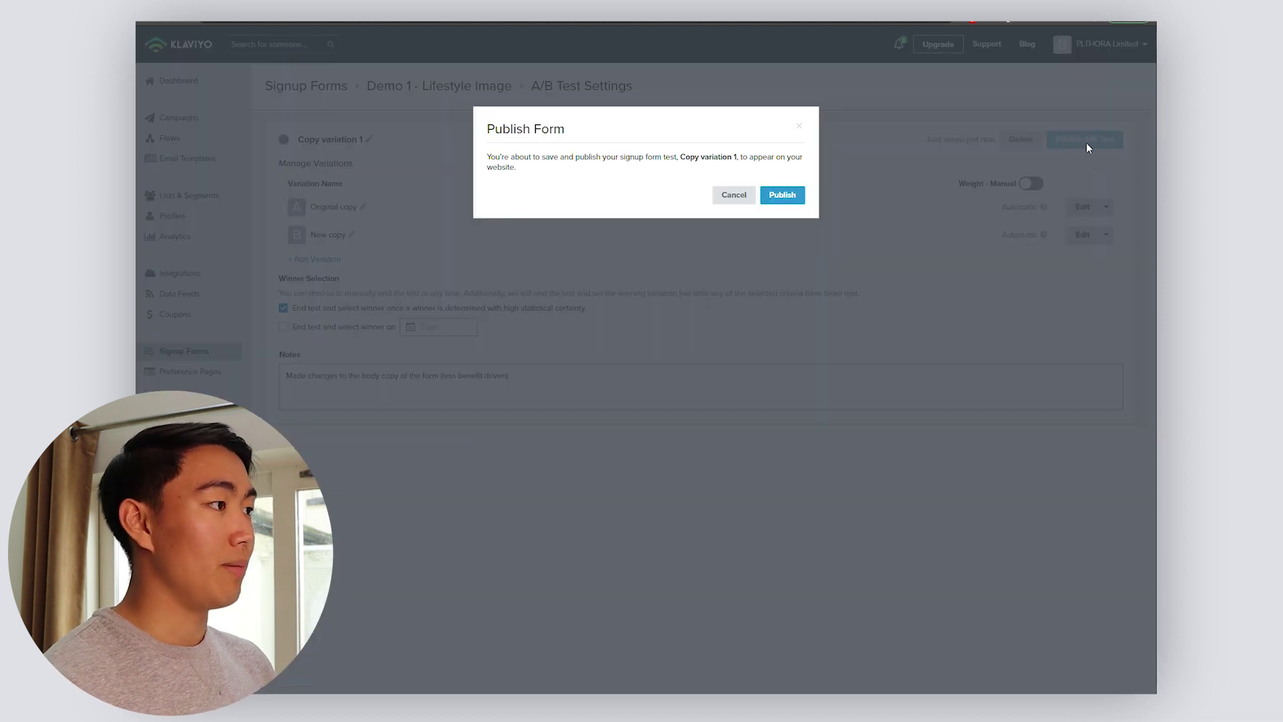
click(774, 192)
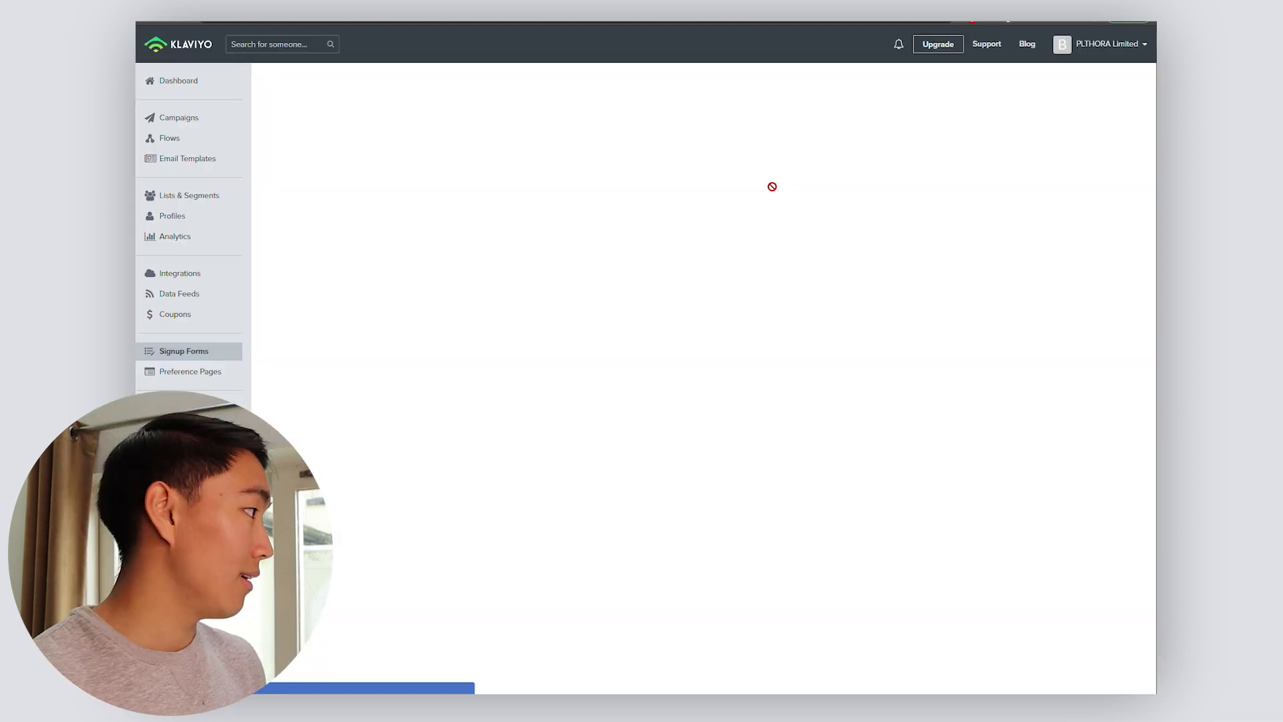